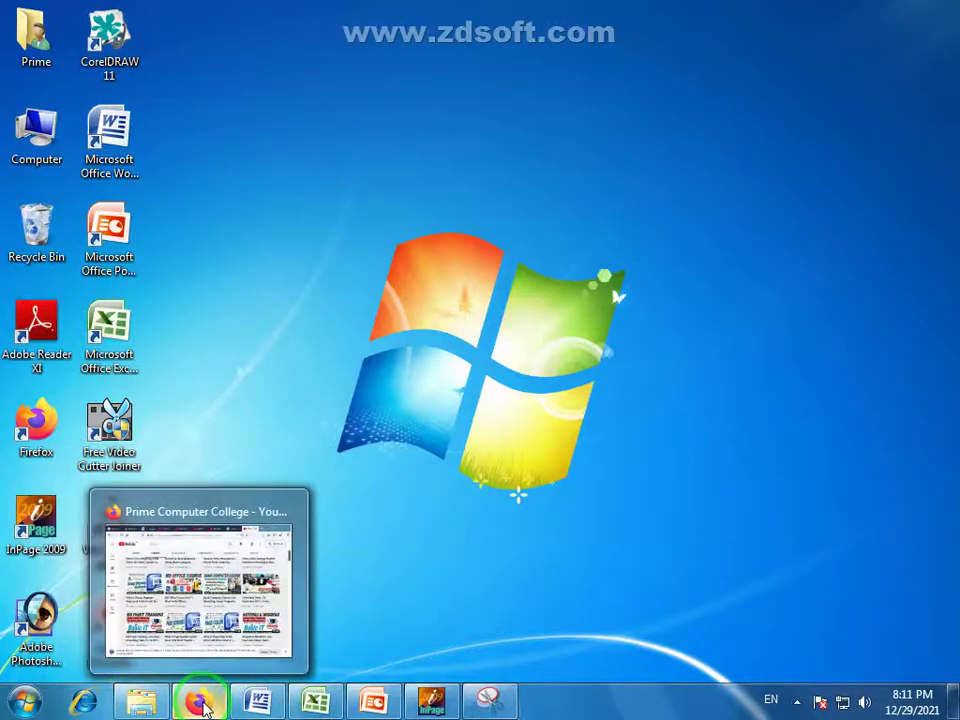
# Switch to Firefox, browse the Prime Computer College channel's videos and playlists, and return to the desktop.
pyautogui.click(203, 706)
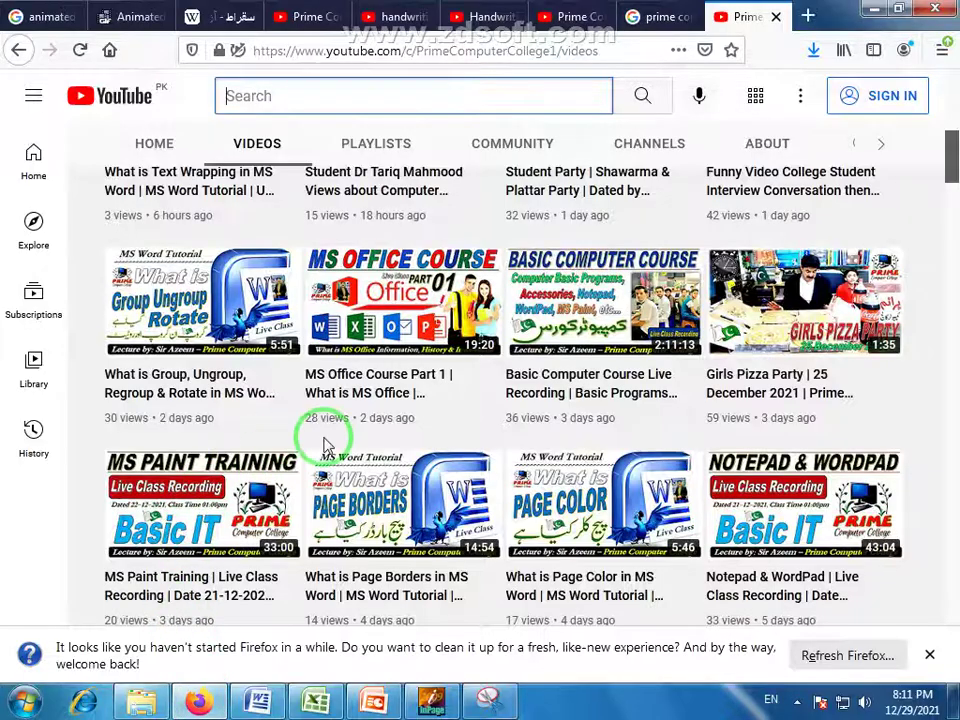
pyautogui.moveTo(440, 525)
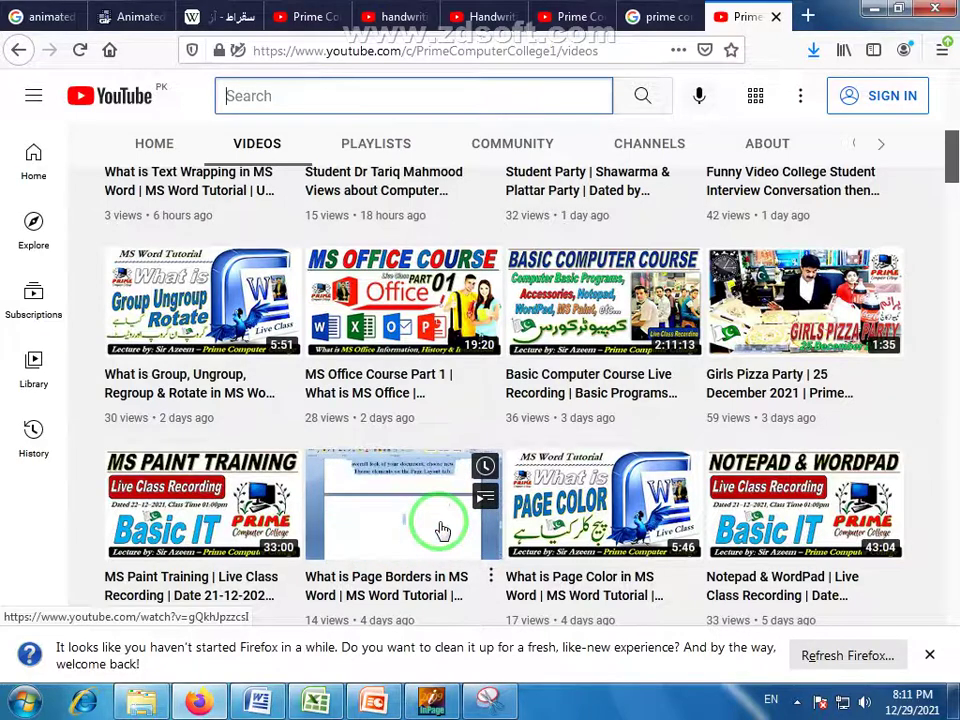
pyautogui.moveTo(945, 150); pyautogui.dragTo(946, 100)
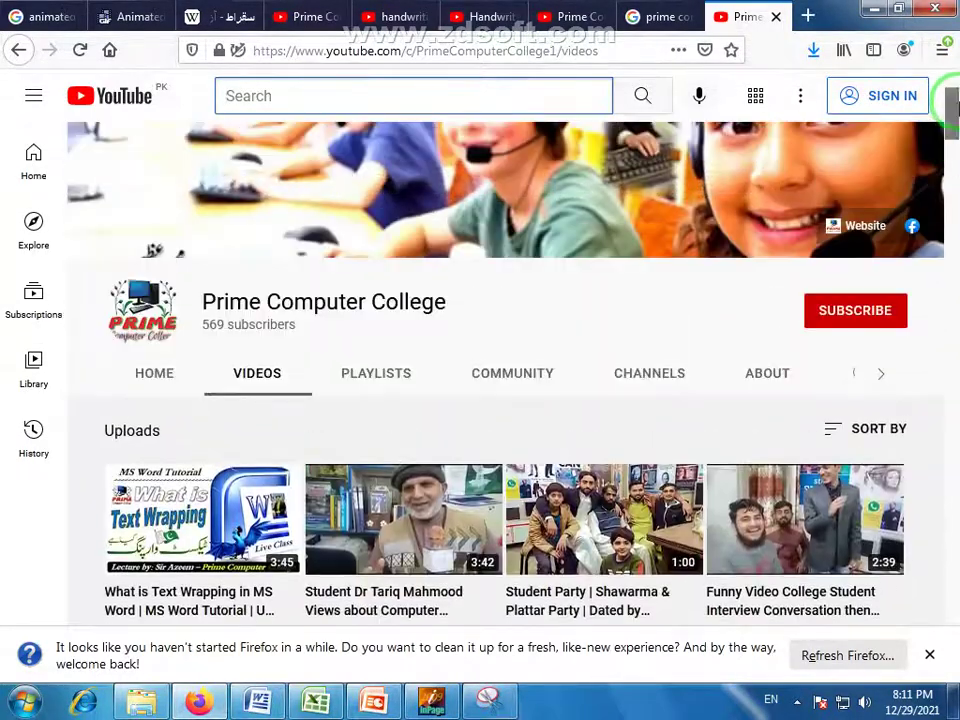
pyautogui.click(333, 420)
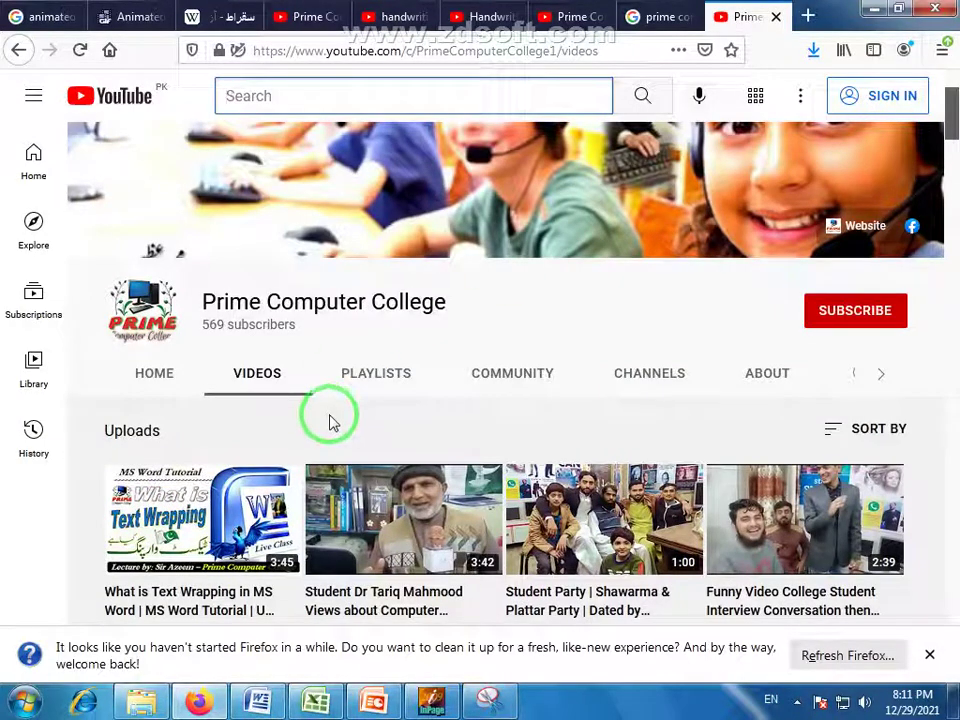
pyautogui.moveTo(950, 118); pyautogui.dragTo(945, 240)
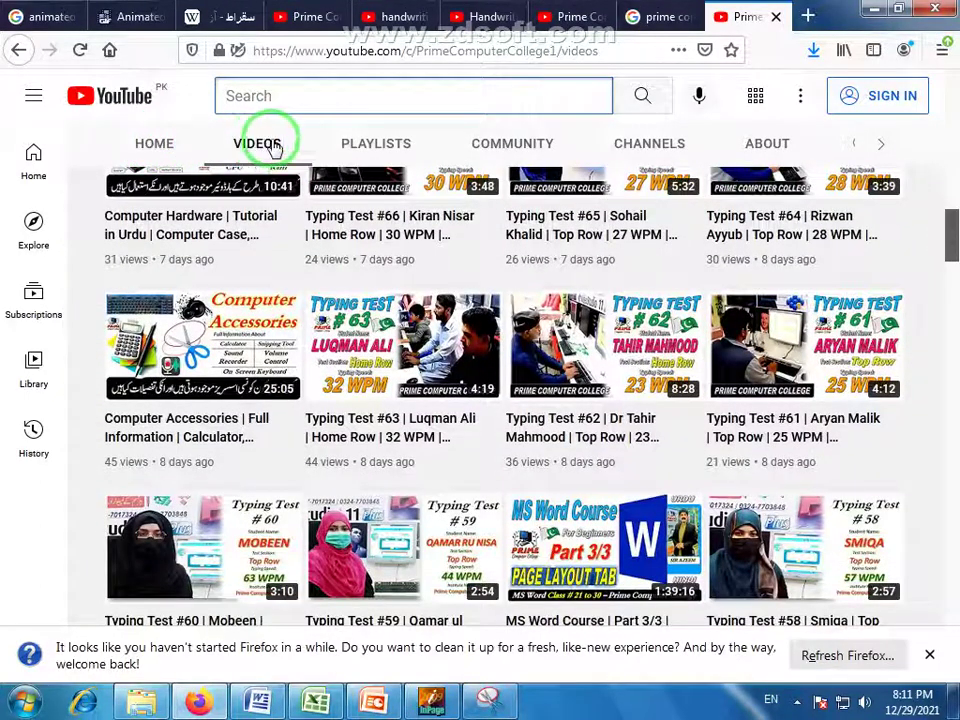
pyautogui.click(362, 141)
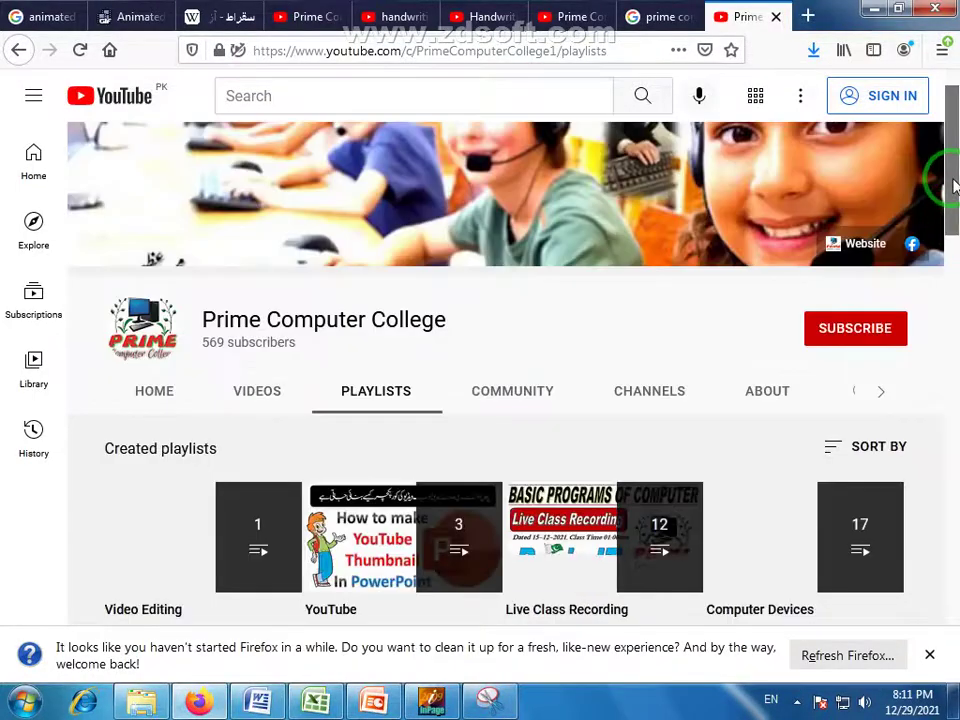
pyautogui.moveTo(945, 189)
pyautogui.mouseDown()
pyautogui.moveTo(955, 236)
pyautogui.moveTo(953, 483)
pyautogui.moveTo(945, 185)
pyautogui.mouseUp()
pyautogui.click(953, 700)
# Refresh the desktop three times in a row.
pyautogui.rightClick(310, 208)
pyautogui.click(371, 255)
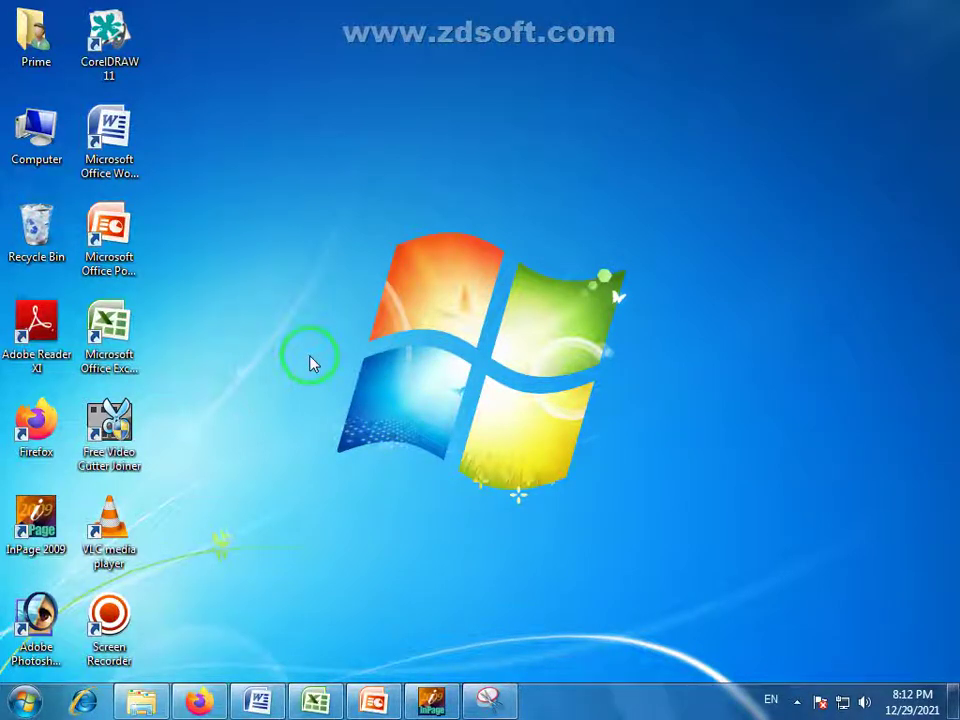
pyautogui.rightClick(325, 192)
pyautogui.click(372, 245)
pyautogui.rightClick(313, 133)
pyautogui.click(354, 182)
# Box-select all the desktop icons and clear the selection, twice, with a desktop refresh in between.
pyautogui.moveTo(5, 10); pyautogui.dragTo(955, 708)
pyautogui.click(487, 167)
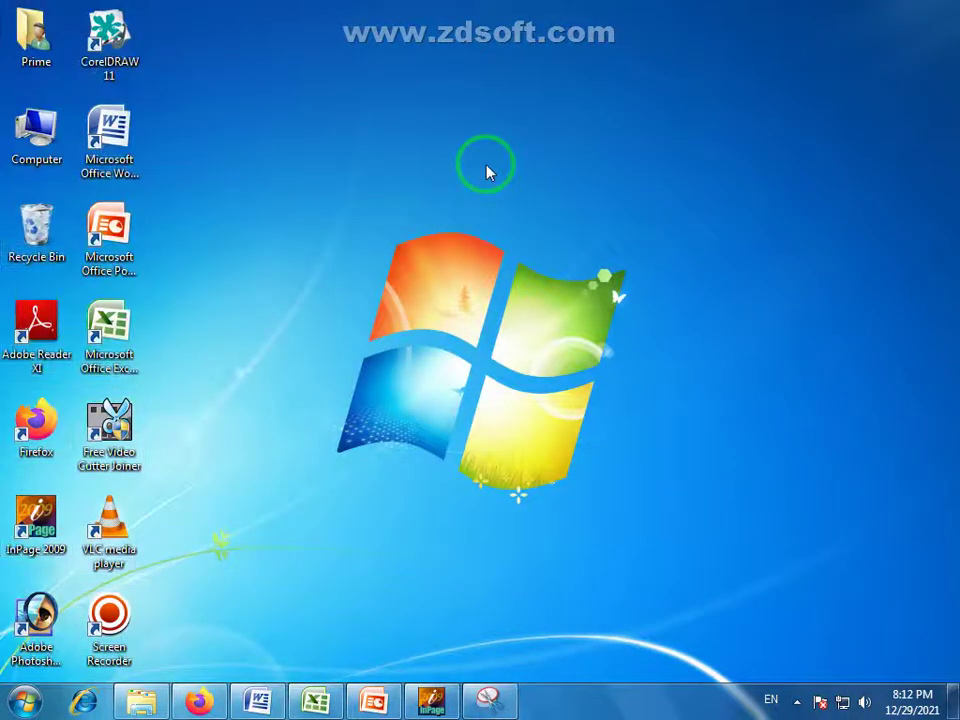
pyautogui.rightClick(434, 145)
pyautogui.click(467, 197)
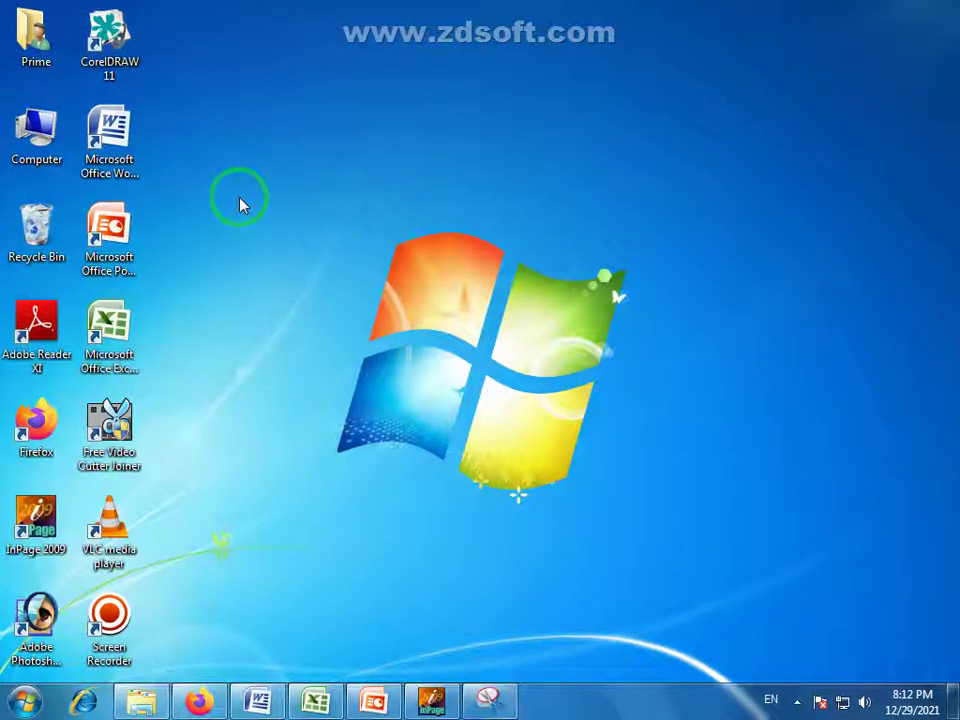
pyautogui.moveTo(8, 4); pyautogui.dragTo(160, 186)
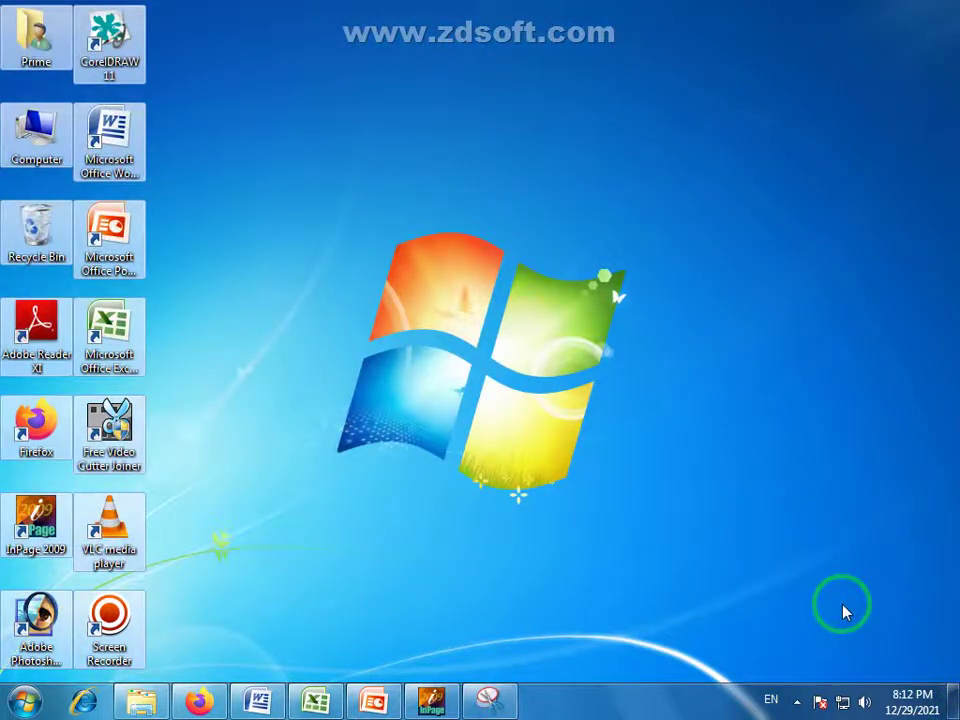
pyautogui.click(812, 598)
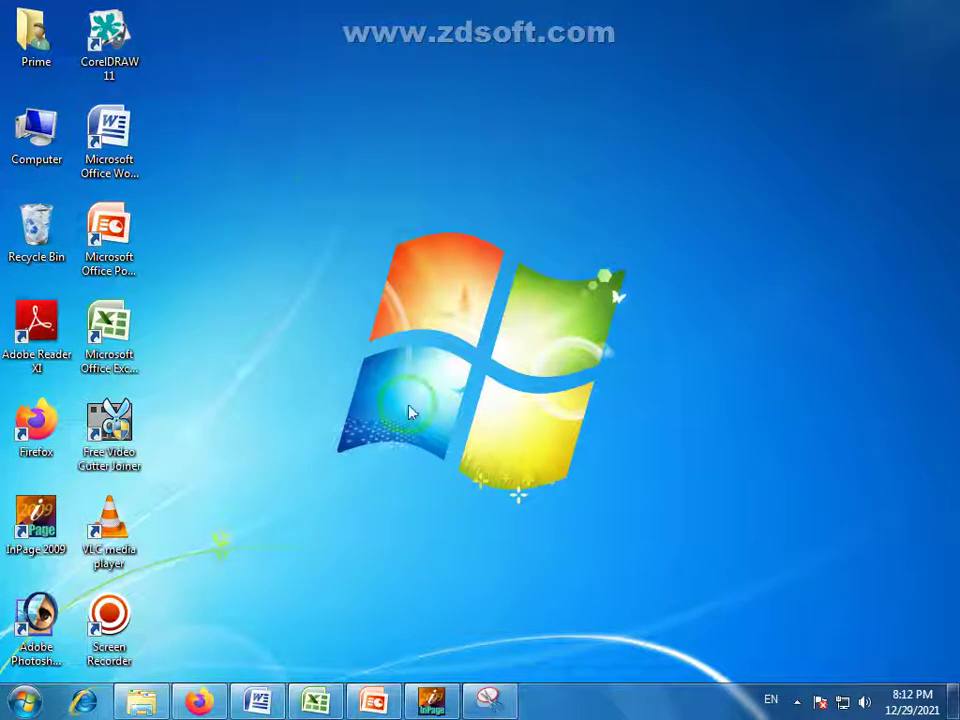
# Refresh the desktop twice, and box-select all the icons before clearing the selection.
pyautogui.rightClick(287, 176)
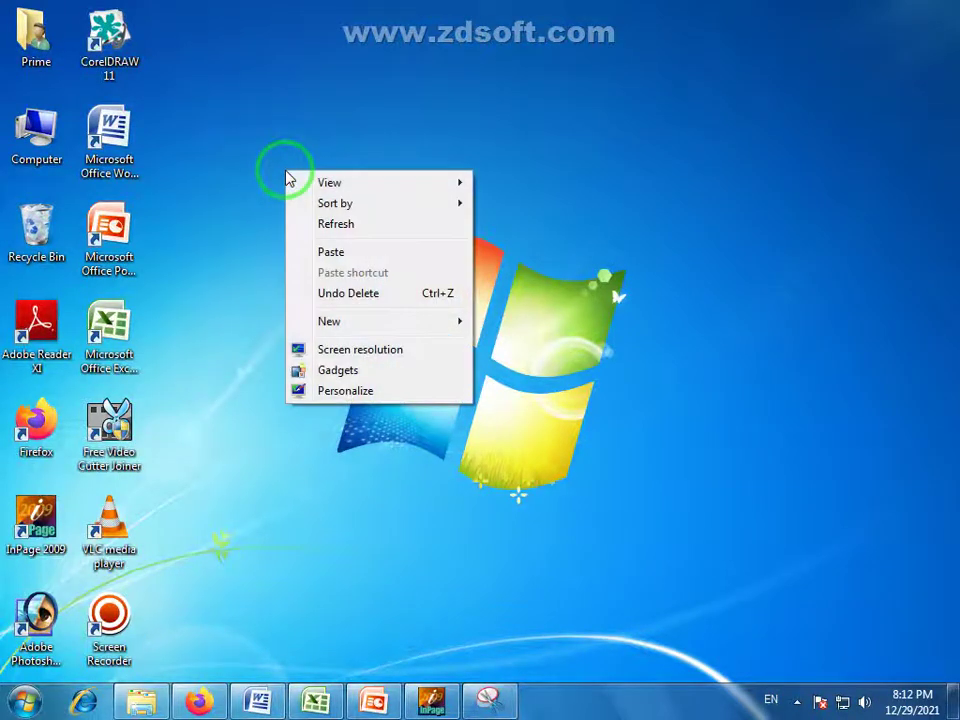
pyautogui.click(317, 224)
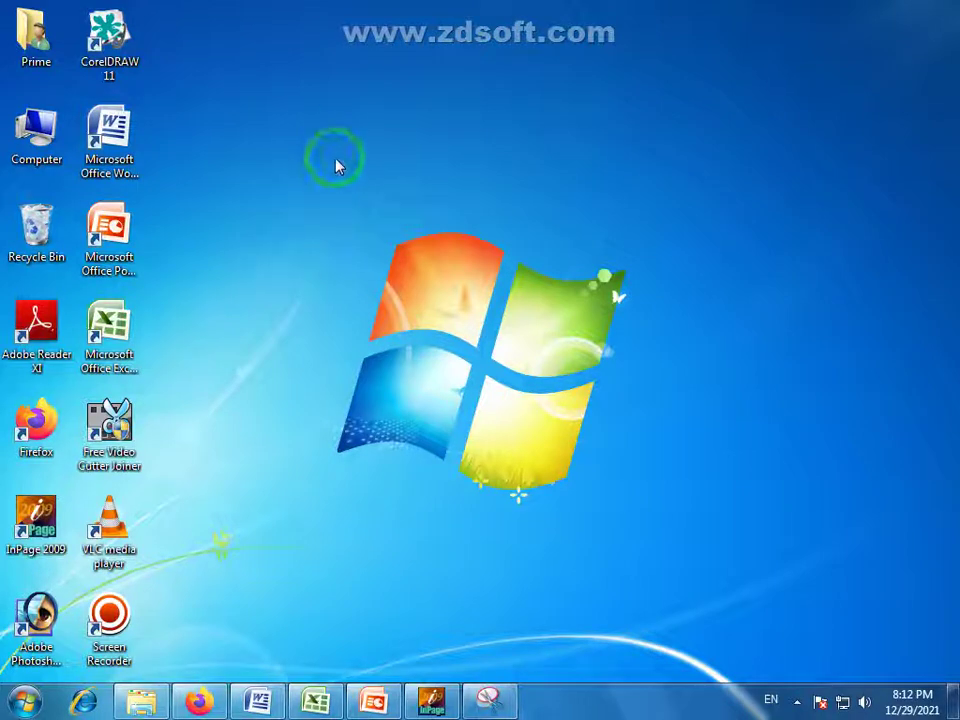
pyautogui.rightClick(266, 110)
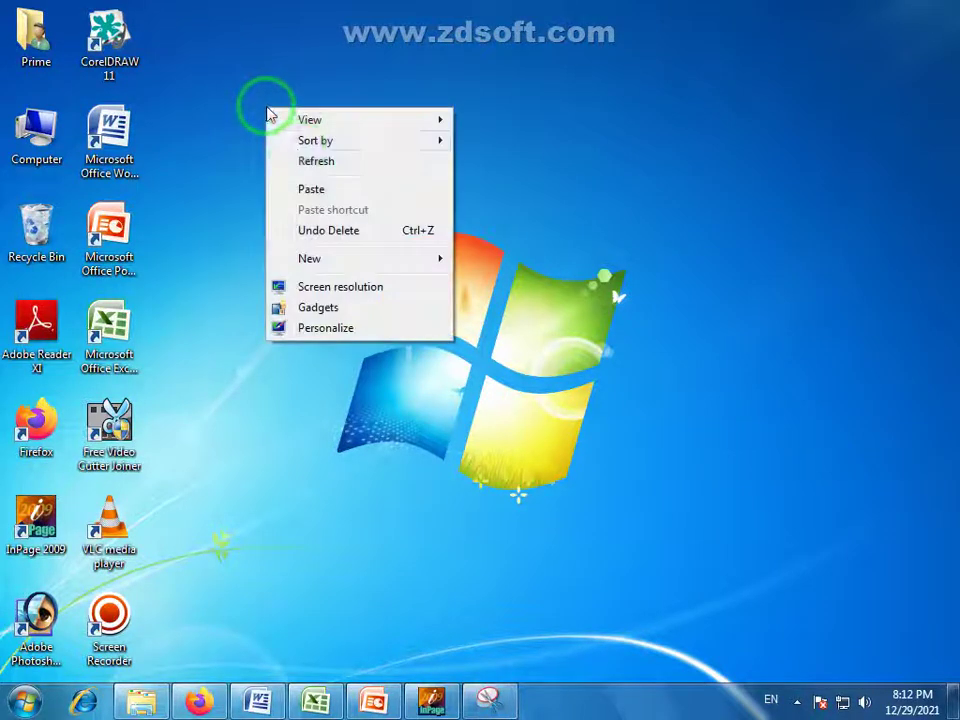
pyautogui.click(305, 161)
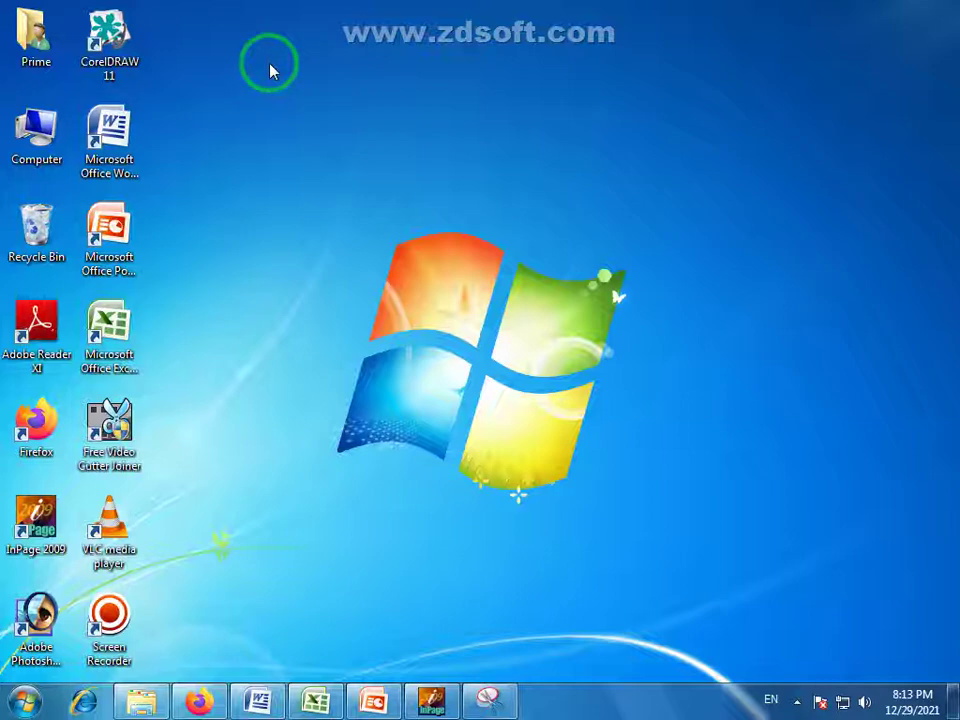
pyautogui.moveTo(4, 4); pyautogui.dragTo(957, 700)
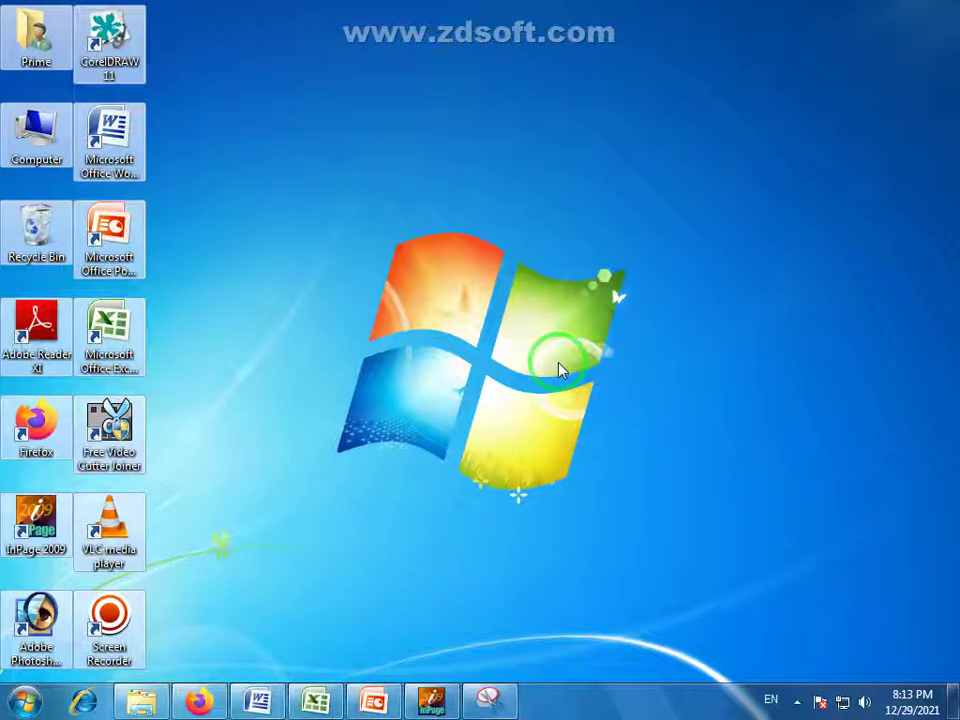
pyautogui.click(410, 190)
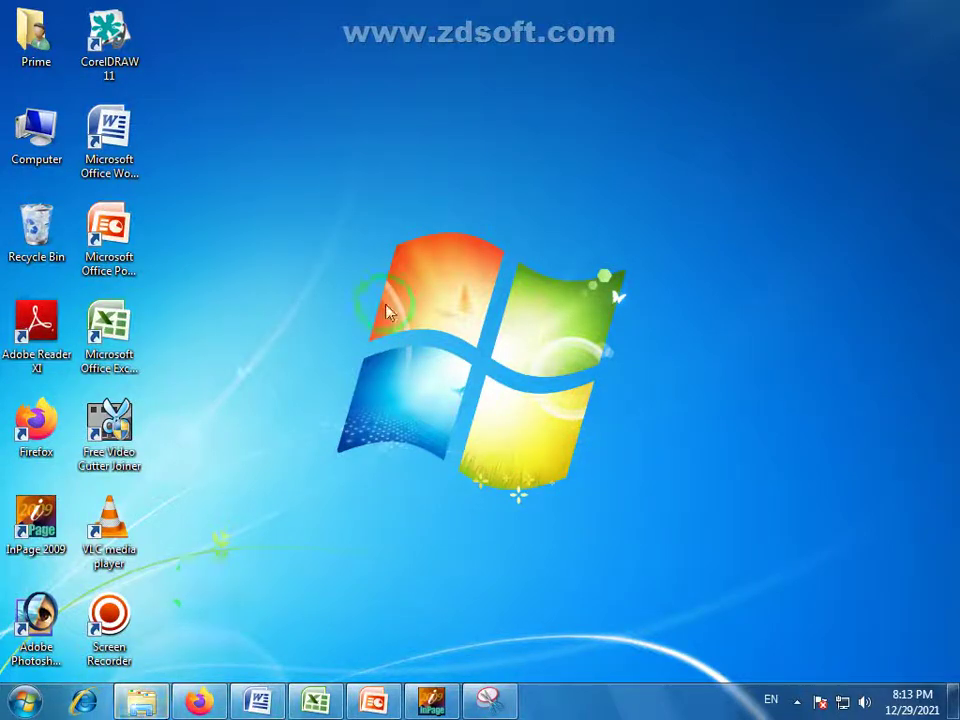
# Apply the Architecture theme in the desktop's Personalization settings, restore the Windows 7 theme, and close the settings.
pyautogui.rightClick(367, 177)
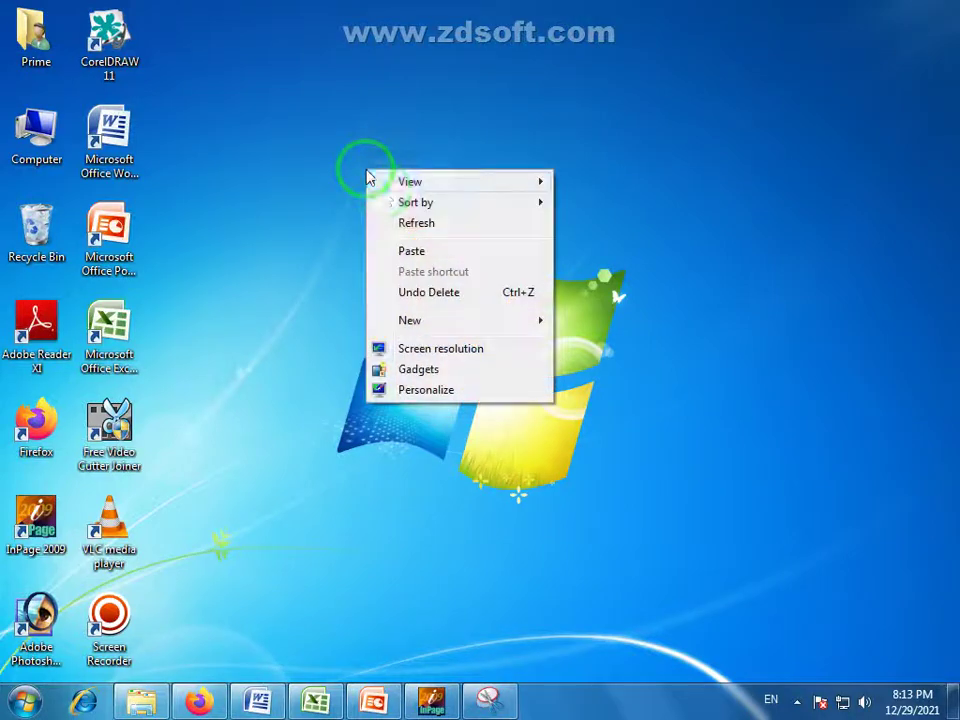
pyautogui.click(428, 392)
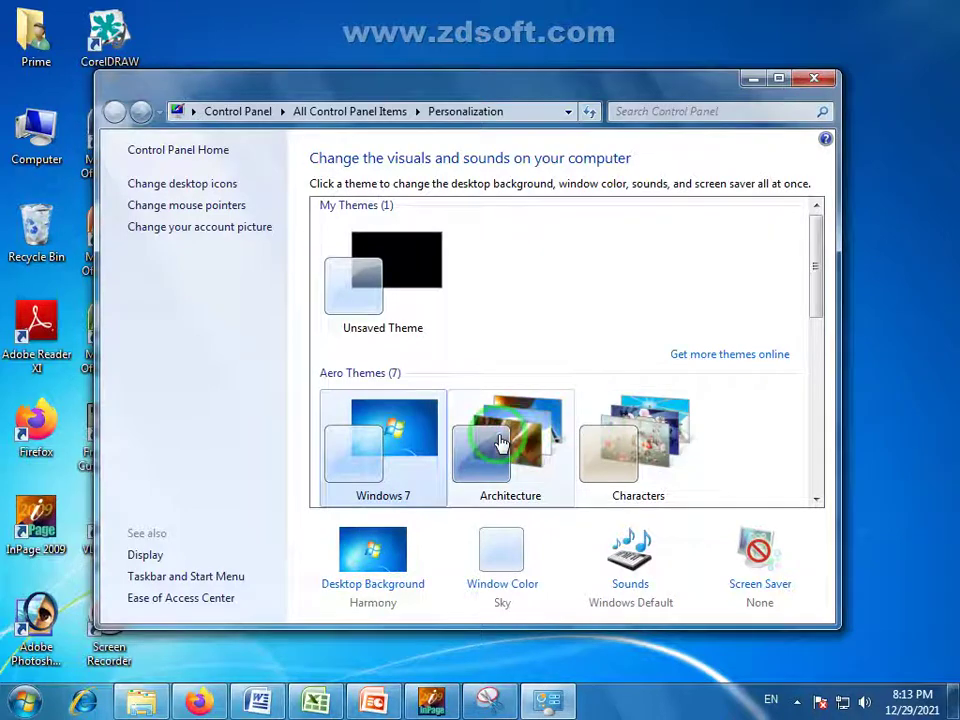
pyautogui.click(502, 443)
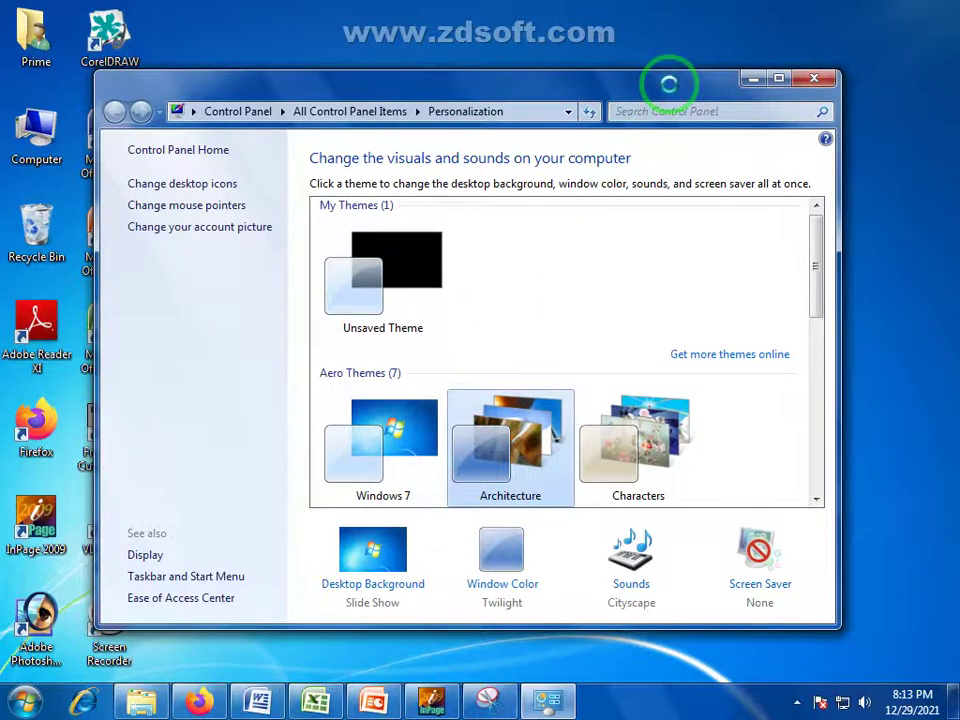
pyautogui.moveTo(670, 90); pyautogui.dragTo(693, 98)
pyautogui.click(445, 470)
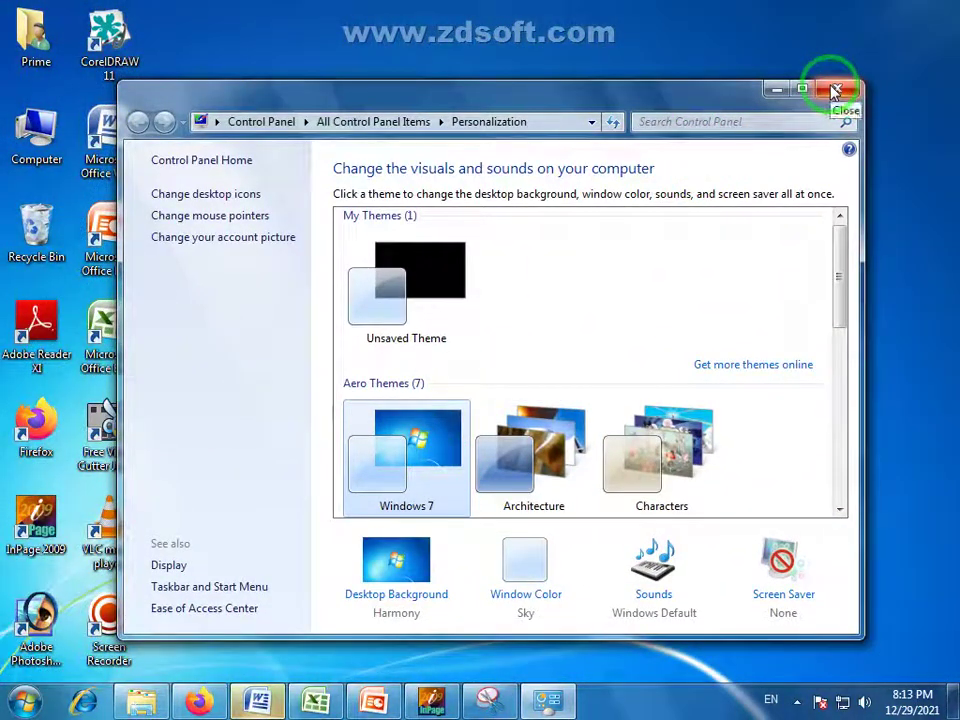
pyautogui.click(836, 92)
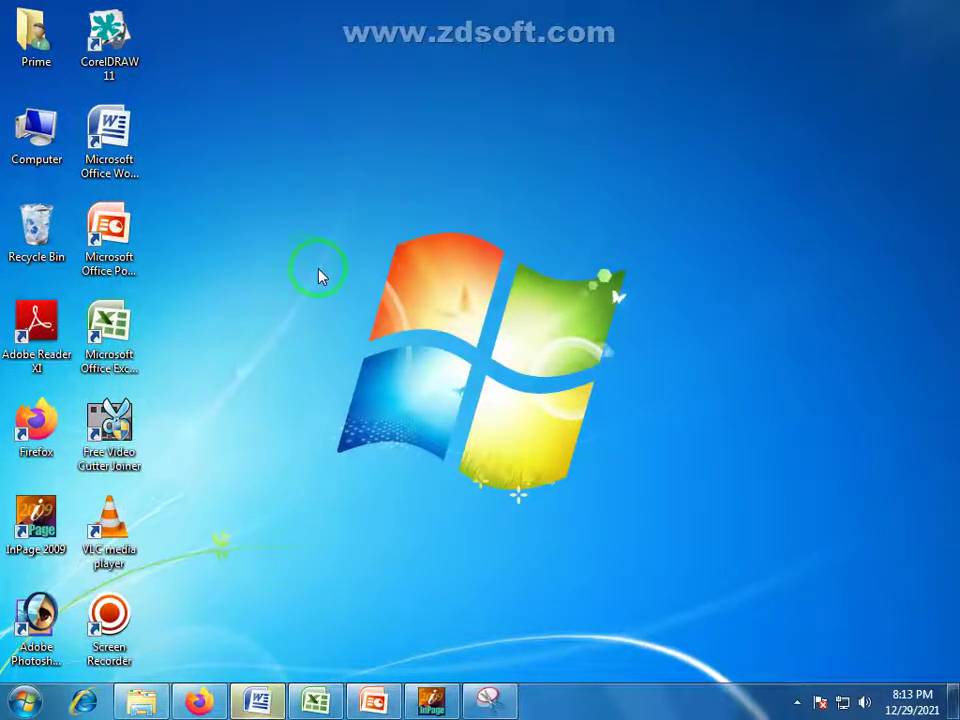
# Move the Computer icon out of the icon columns onto the empty desktop area and deselect it.
pyautogui.moveTo(193, 1); pyautogui.dragTo(4, 702)
pyautogui.click(248, 495)
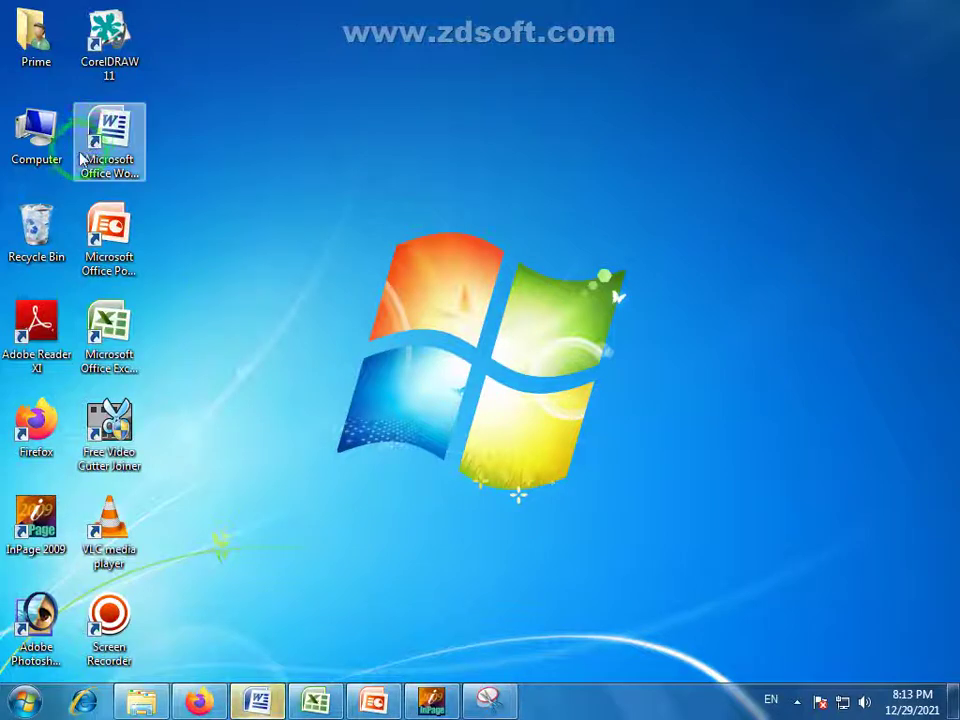
pyautogui.moveTo(36, 128); pyautogui.dragTo(292, 120)
pyautogui.click(322, 228)
pyautogui.click(386, 78)
pyautogui.click(380, 90)
pyautogui.click(340, 132)
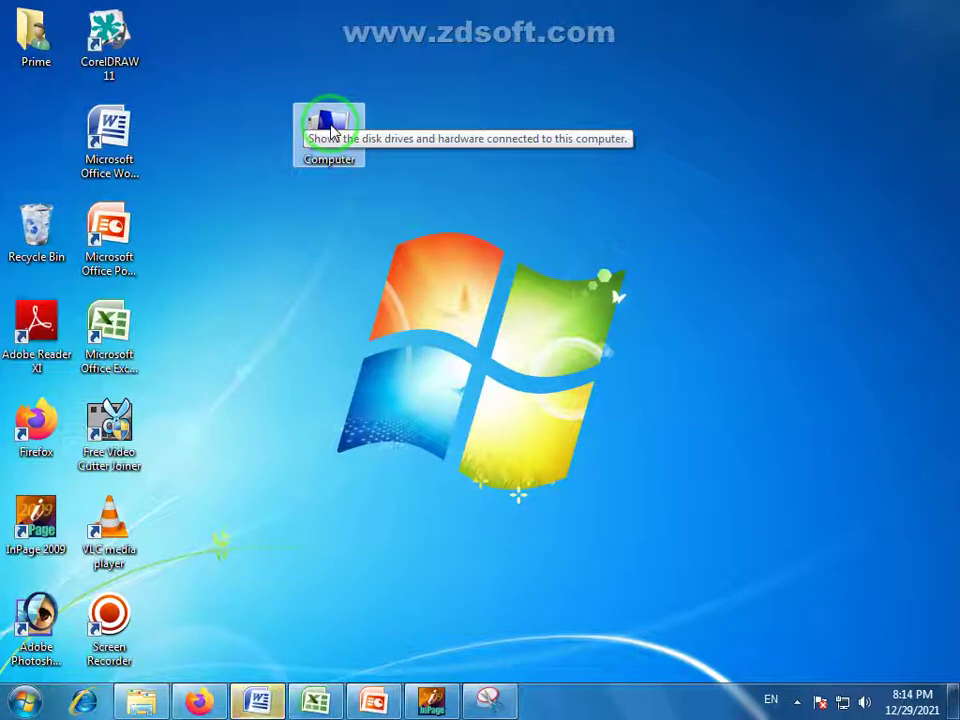
pyautogui.click(356, 189)
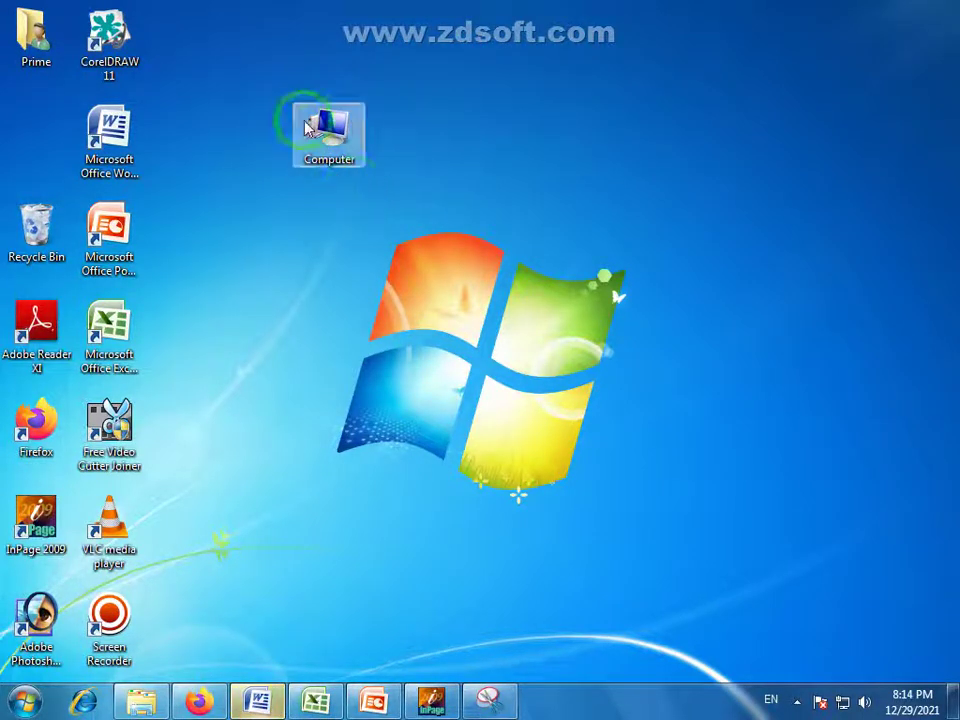
# Box-select the Computer icon and move it back to its place above the Recycle Bin.
pyautogui.moveTo(277, 70); pyautogui.dragTo(395, 222)
pyautogui.click(258, 92)
pyautogui.moveTo(258, 92); pyautogui.dragTo(381, 229)
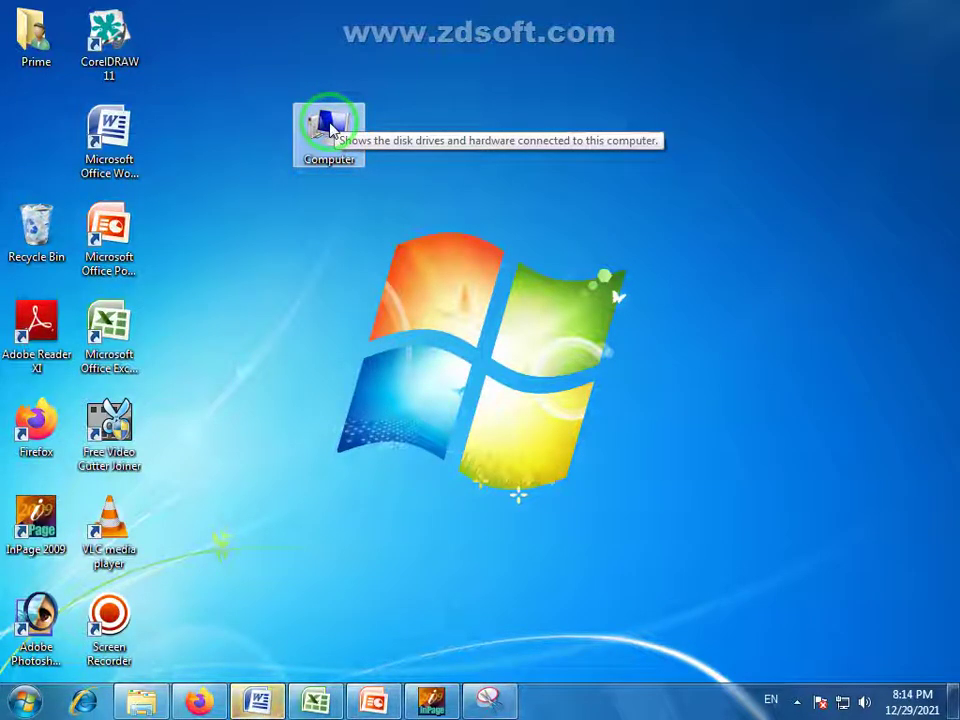
pyautogui.moveTo(335, 130); pyautogui.dragTo(45, 140)
# Box-select all the desktop icons and clear the selection, and do the same with the Computer icon alone.
pyautogui.moveTo(176, 5); pyautogui.dragTo(3, 677)
pyautogui.click(339, 494)
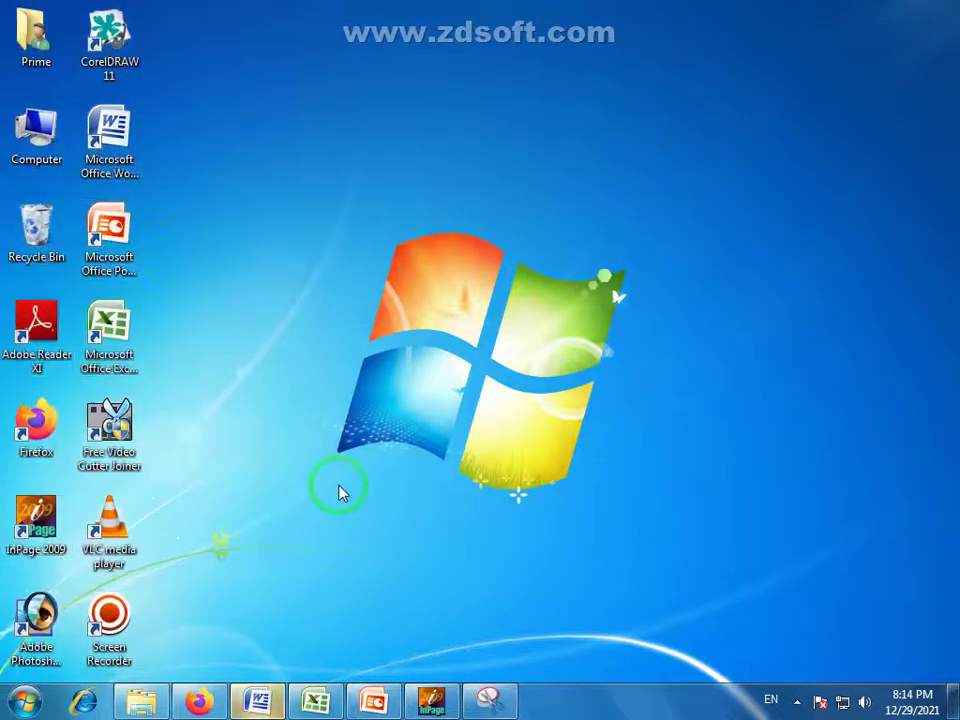
pyautogui.click(33, 135)
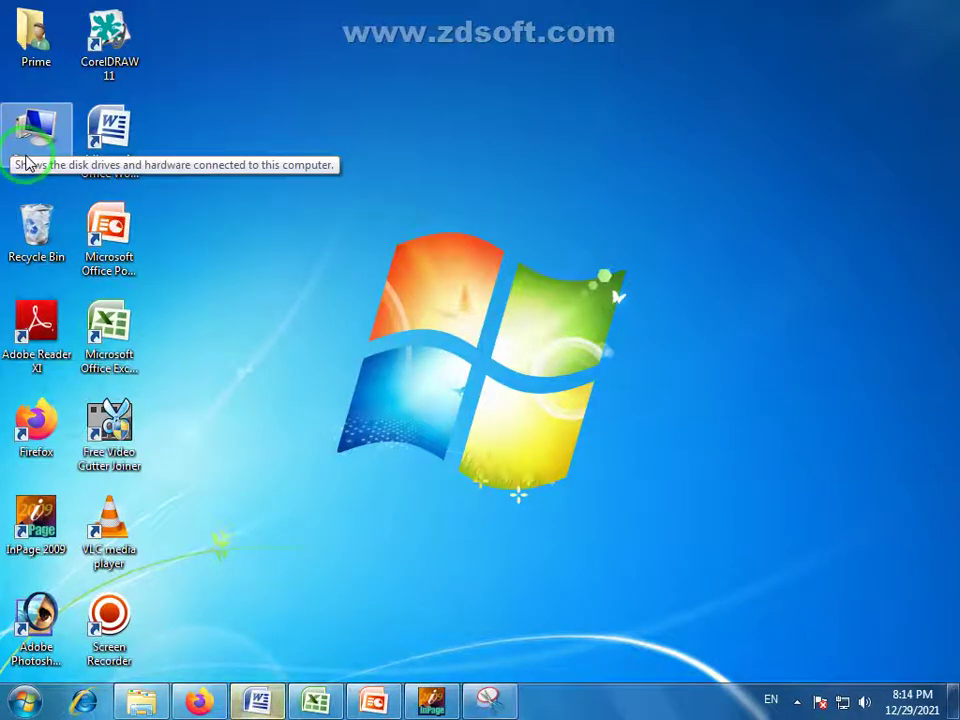
pyautogui.click(270, 155)
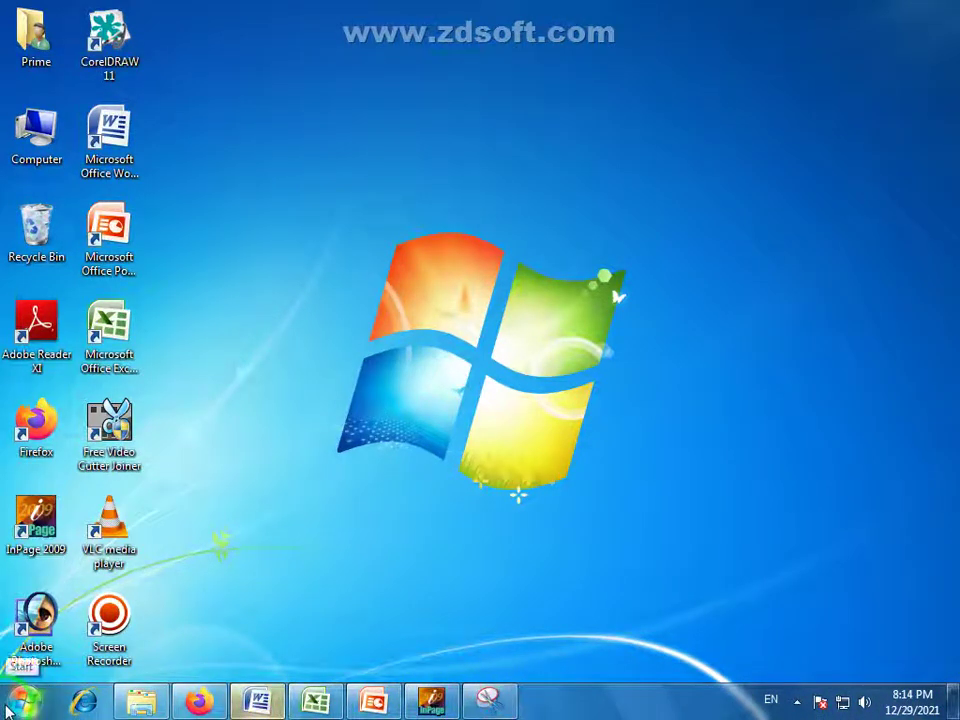
pyautogui.click(528, 487)
pyautogui.click(287, 703)
pyautogui.click(268, 398)
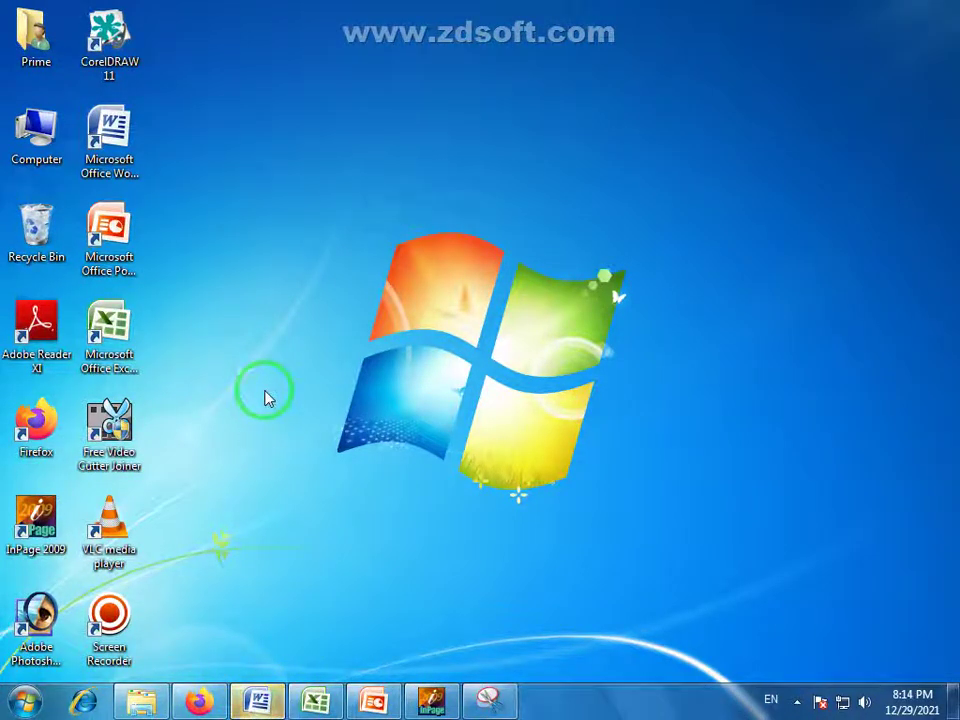
# Open the Computer window, maximize it to view the disk drives, and minimize it.
pyautogui.click(36, 155)
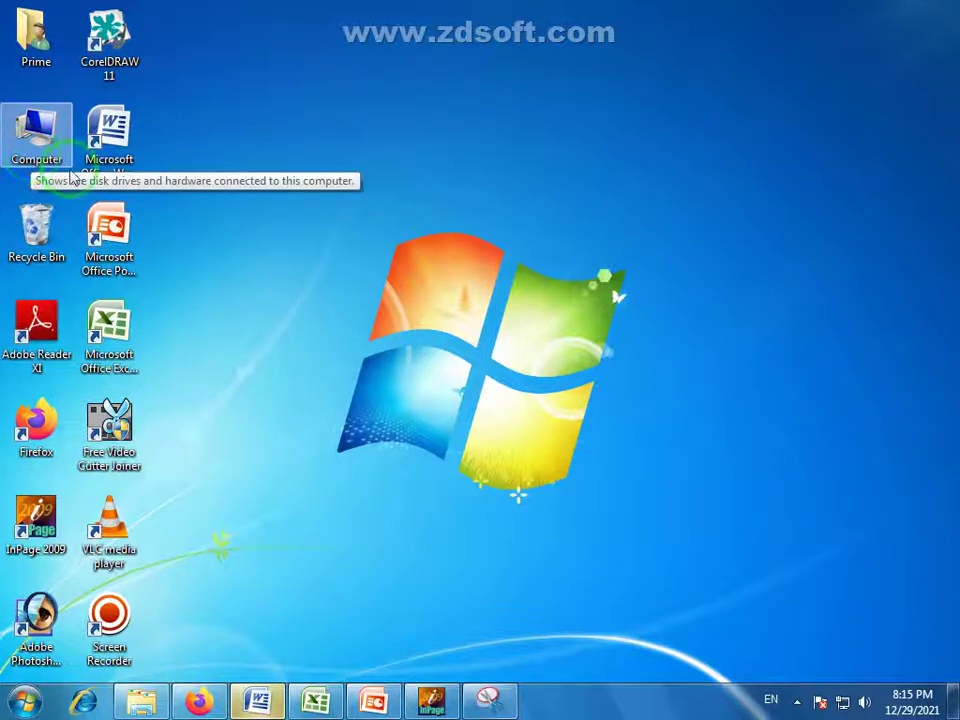
pyautogui.doubleClick(32, 126)
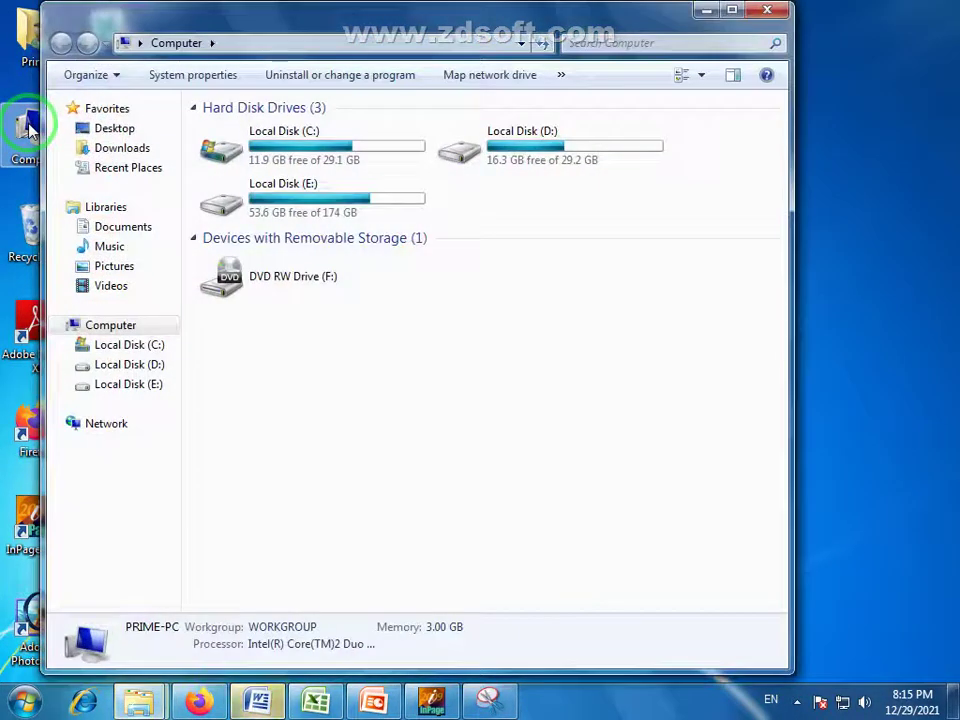
pyautogui.doubleClick(525, 22)
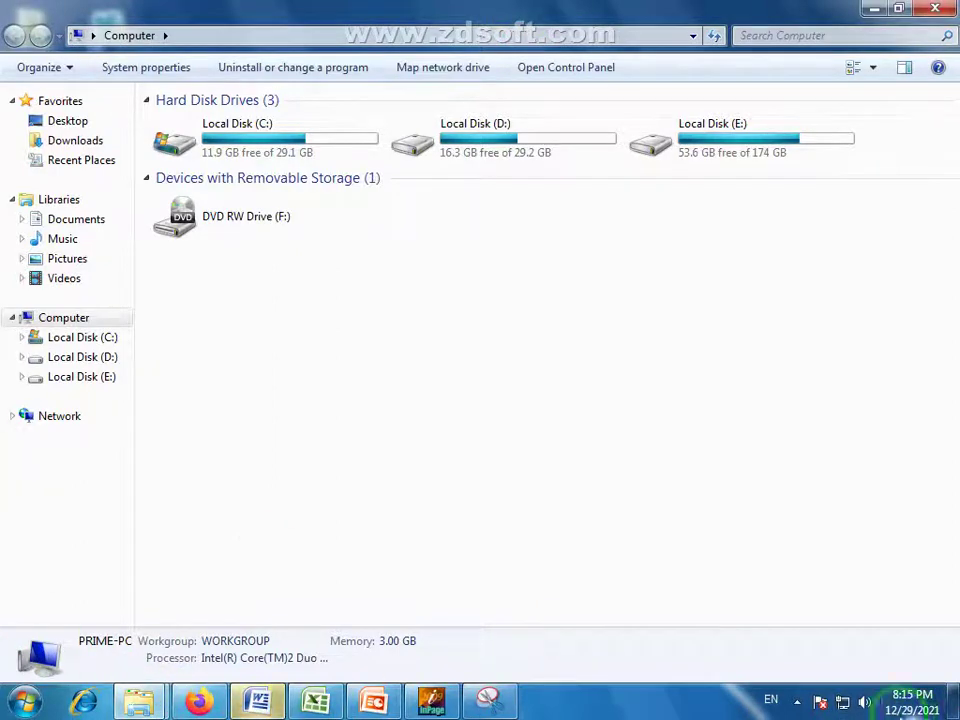
pyautogui.click(797, 703)
pyautogui.click(581, 386)
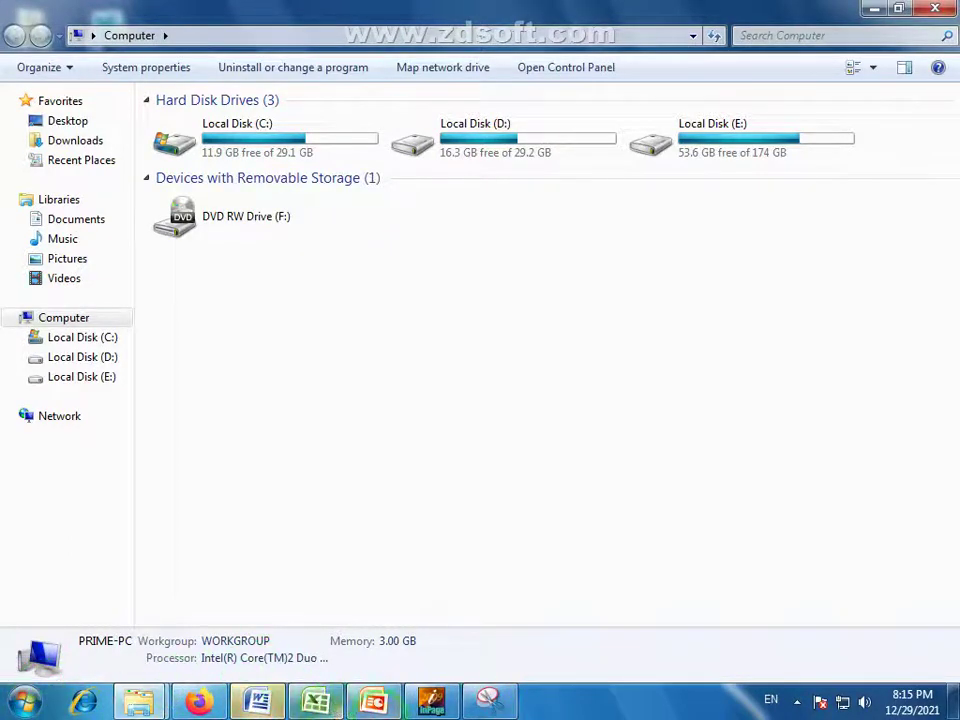
pyautogui.click(873, 9)
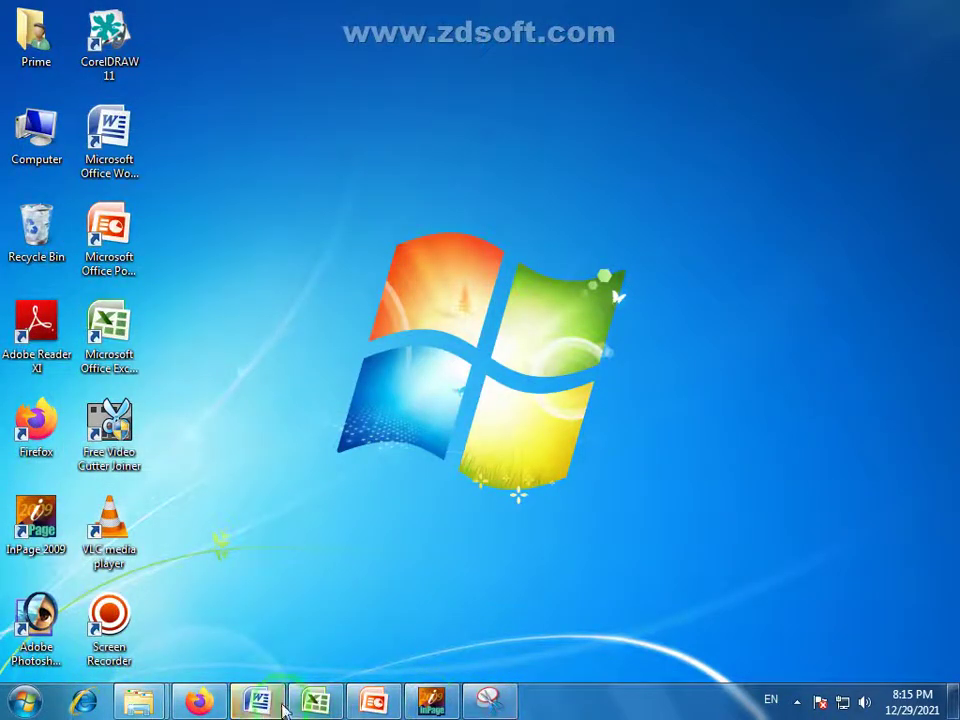
# Open the Start menu, view PowerPoint's recent files and the Getting Started tasks, list all programs, and close the menu.
pyautogui.click(141, 708)
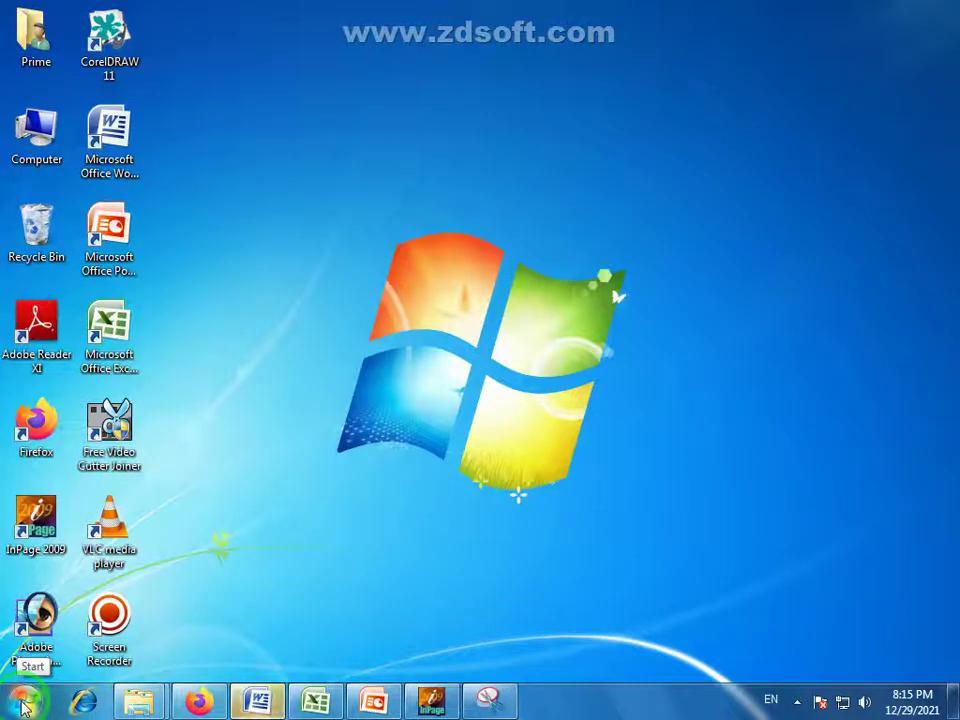
pyautogui.click(24, 706)
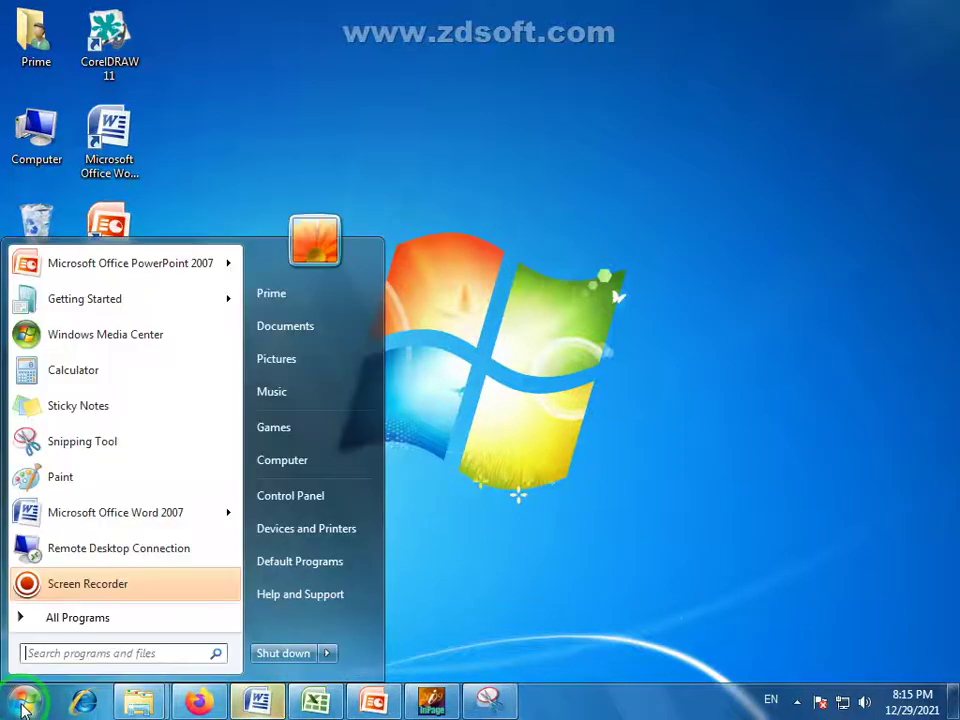
pyautogui.moveTo(84, 302)
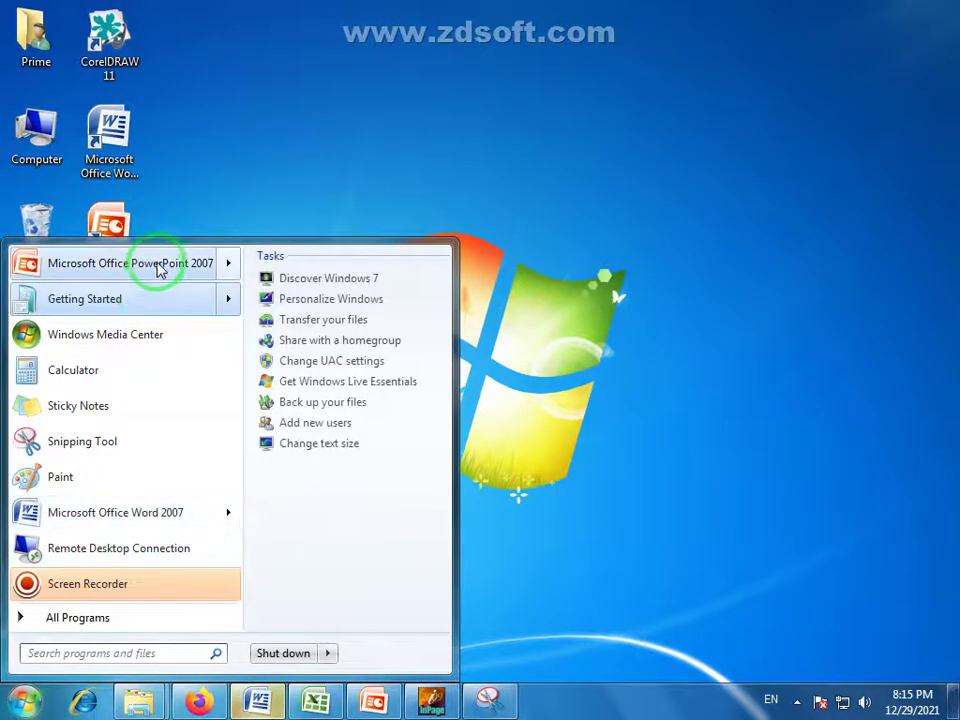
pyautogui.moveTo(168, 265)
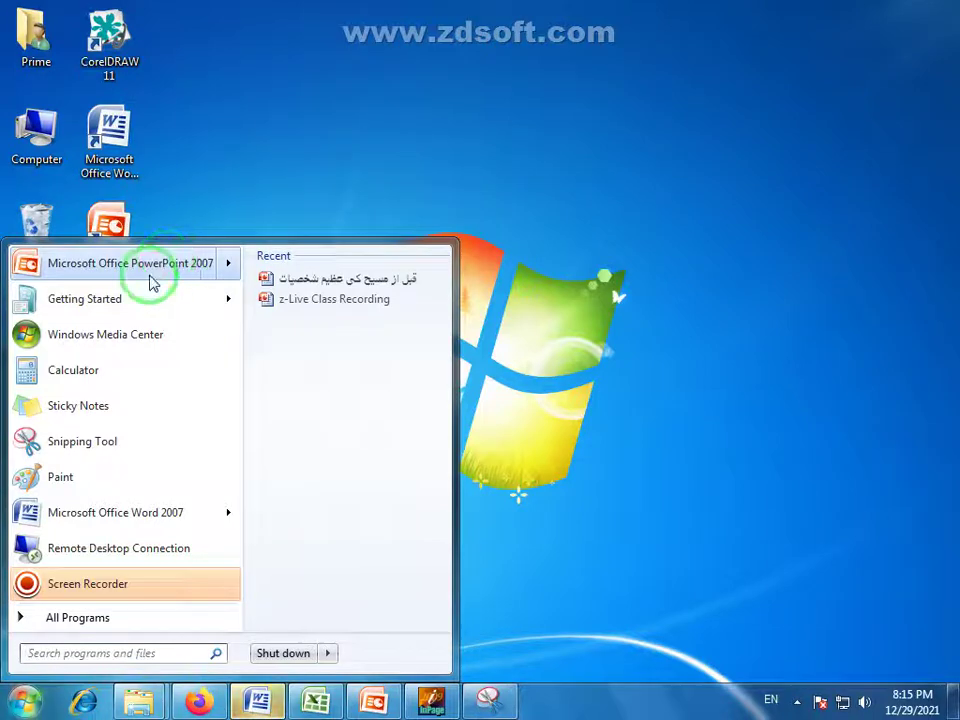
pyautogui.moveTo(133, 300)
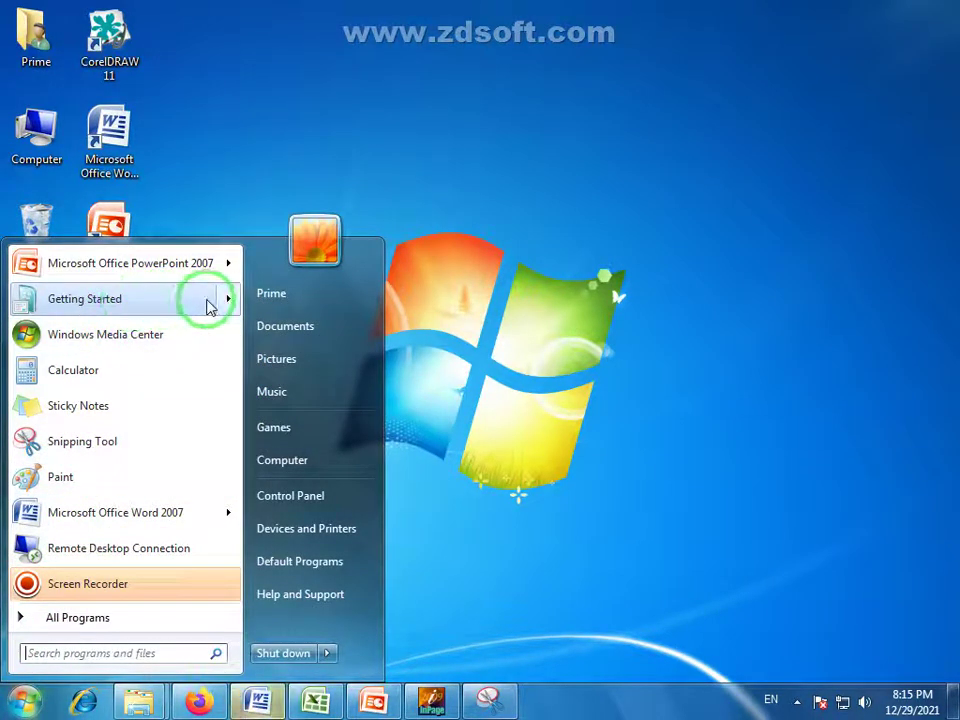
pyautogui.moveTo(227, 300)
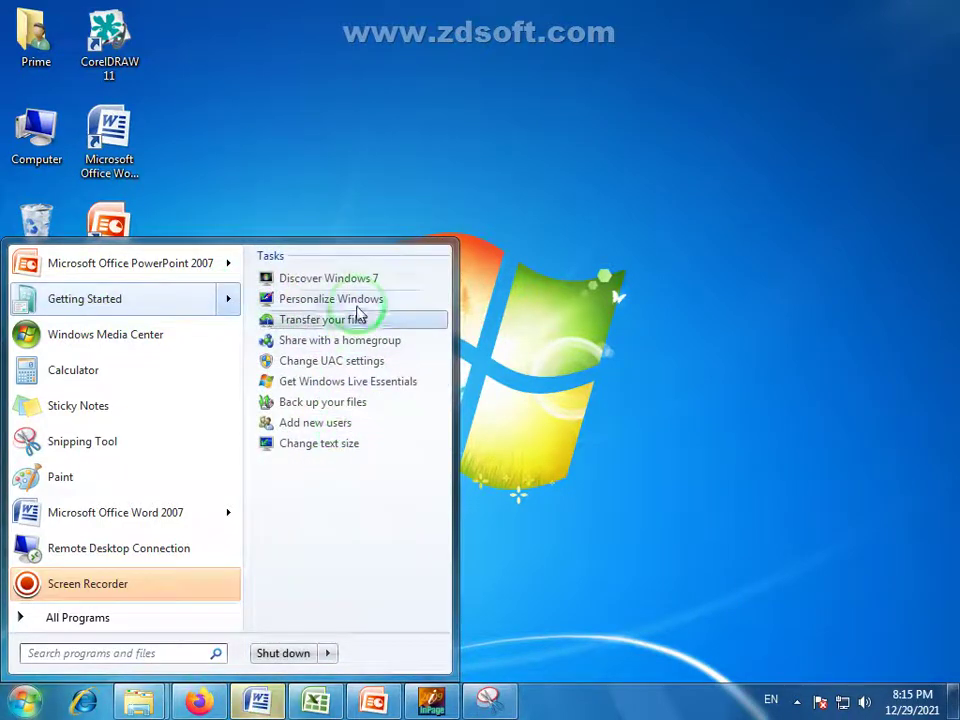
pyautogui.click(78, 620)
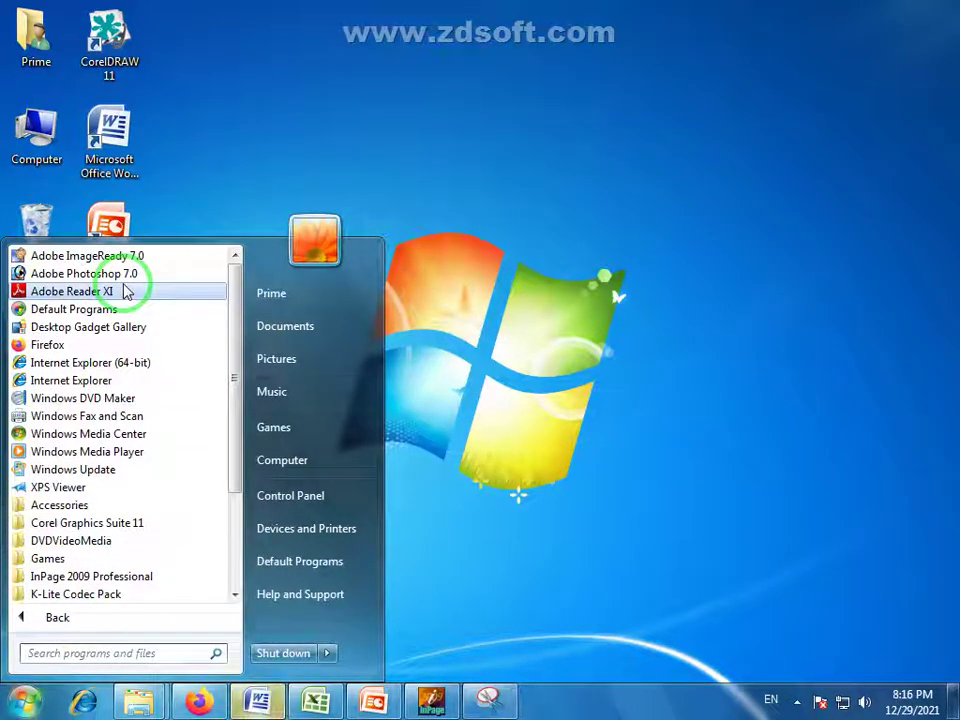
pyautogui.click(505, 529)
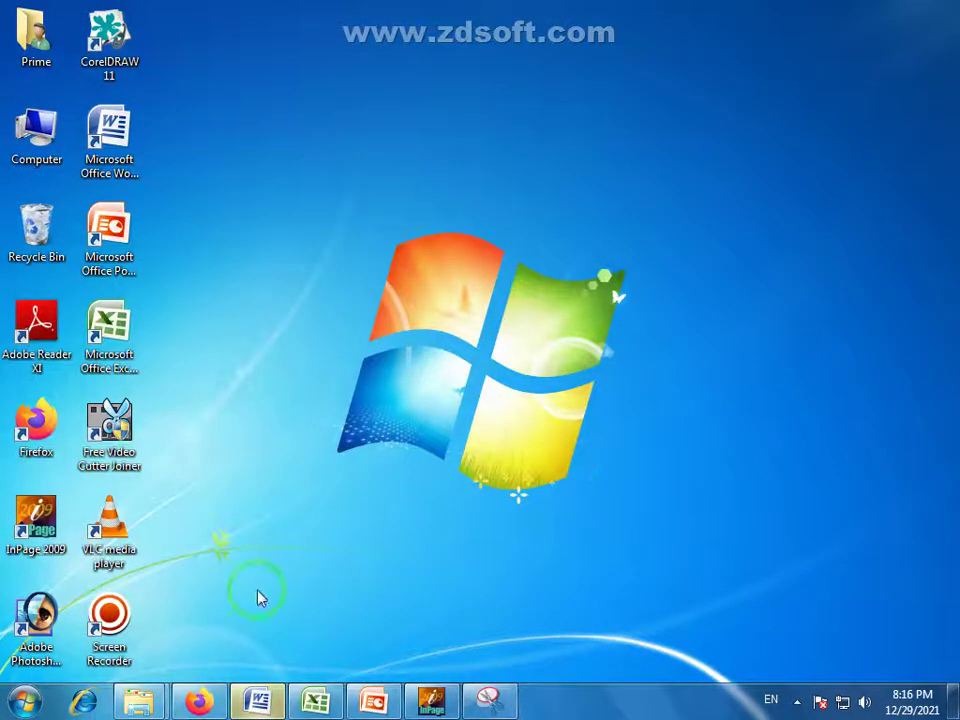
# Reopen the Start menu to view the Getting Started tasks again, and close it to return to the desktop.
pyautogui.click(25, 705)
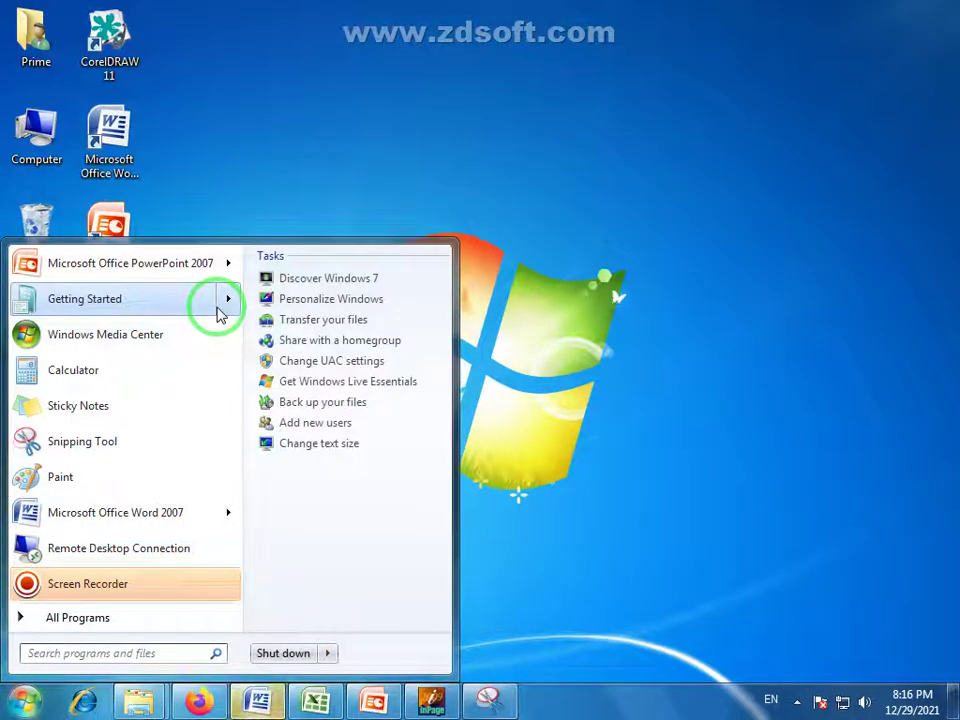
pyautogui.click(600, 421)
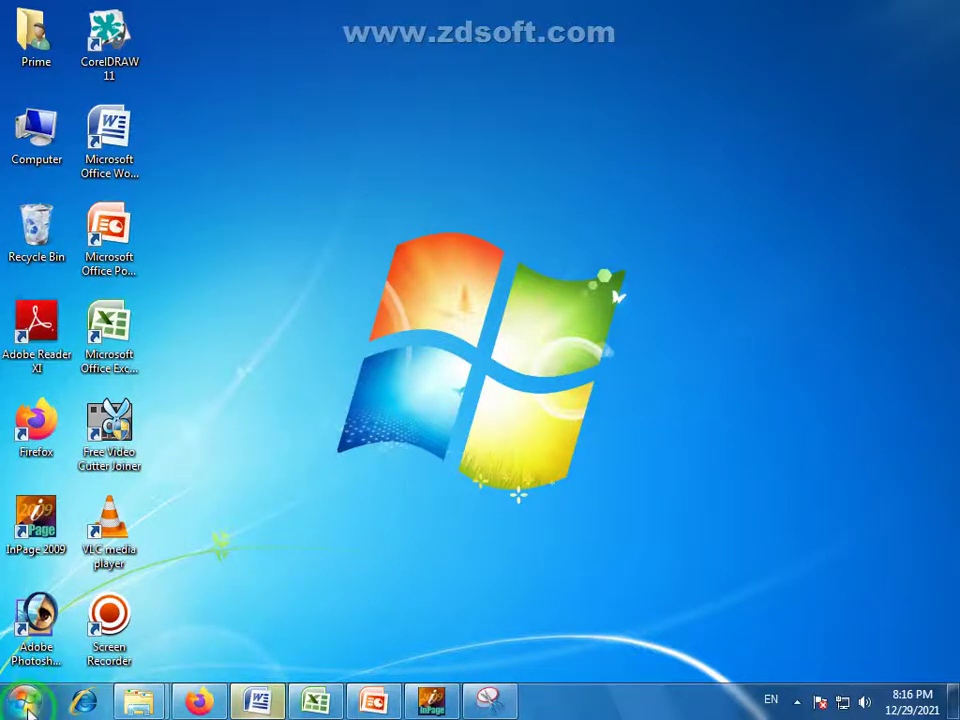
pyautogui.click(286, 309)
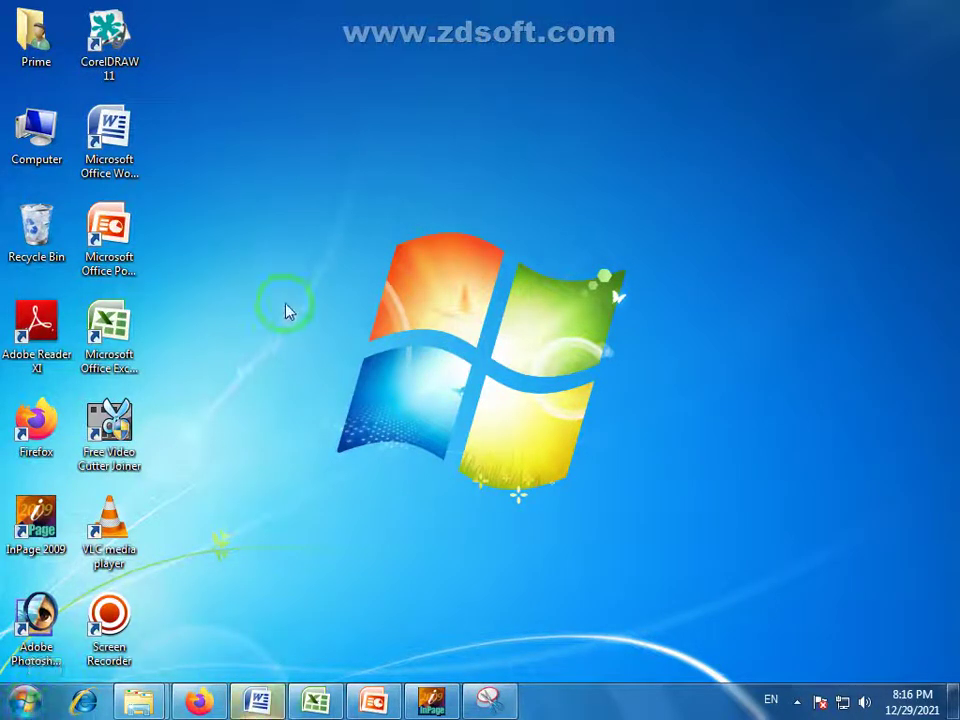
# Box-select the desktop icons and clear the selection, and open and close the Start menu.
pyautogui.moveTo(192, 9); pyautogui.dragTo(101, 576)
pyautogui.click(306, 467)
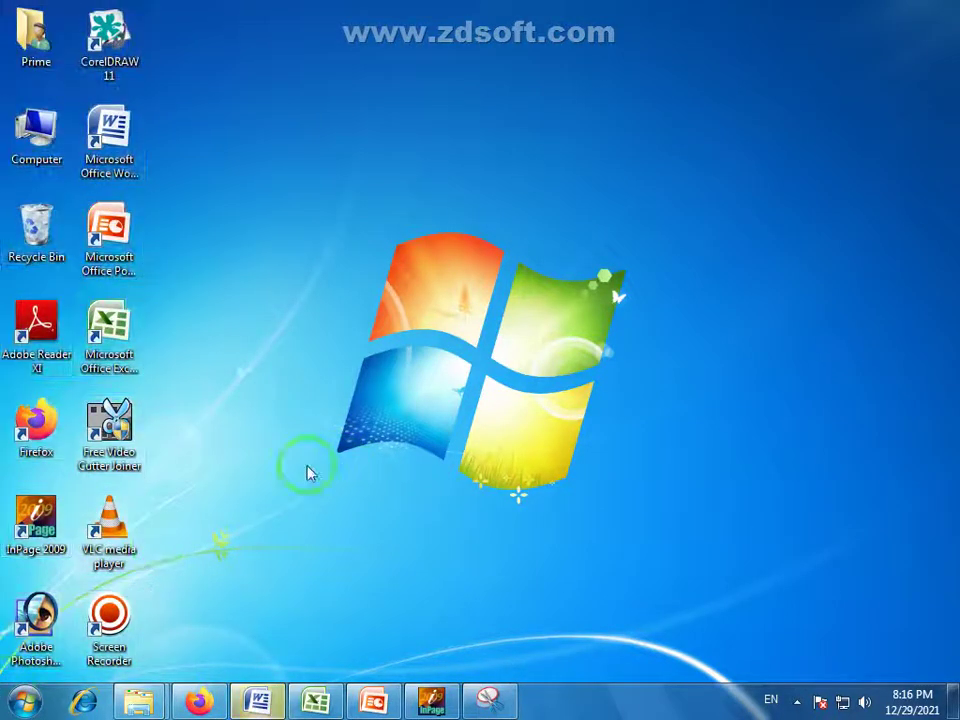
pyautogui.click(20, 701)
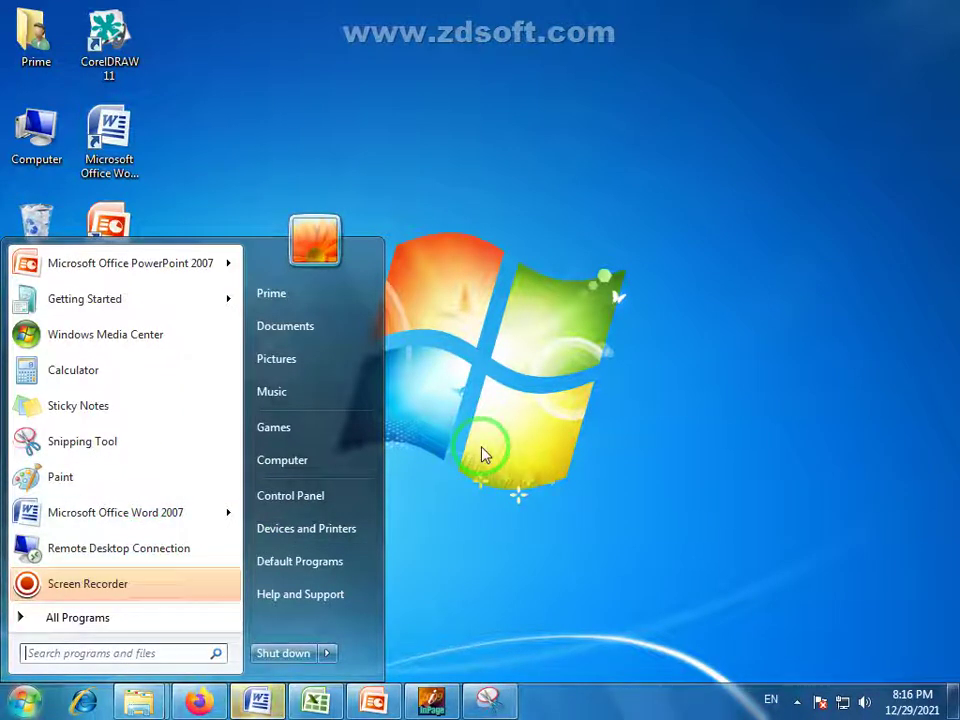
pyautogui.click(541, 340)
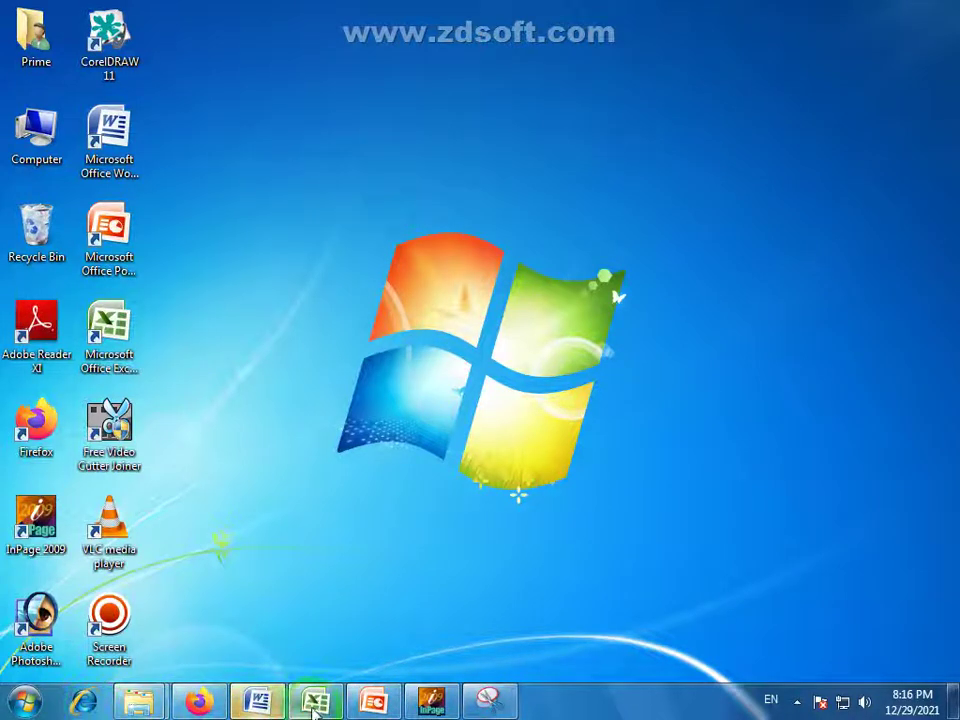
# Preview the open windows of the running programs, including the Local Disk (E:) and Computer folders, without switching to them.
pyautogui.moveTo(426, 709)
pyautogui.moveTo(150, 705)
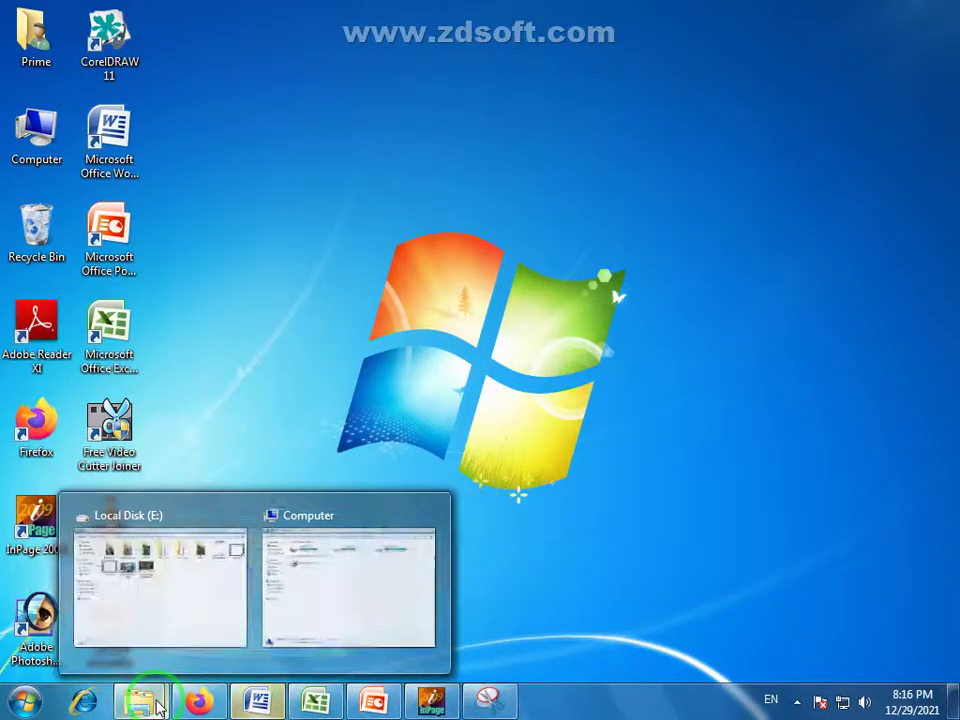
pyautogui.moveTo(258, 703)
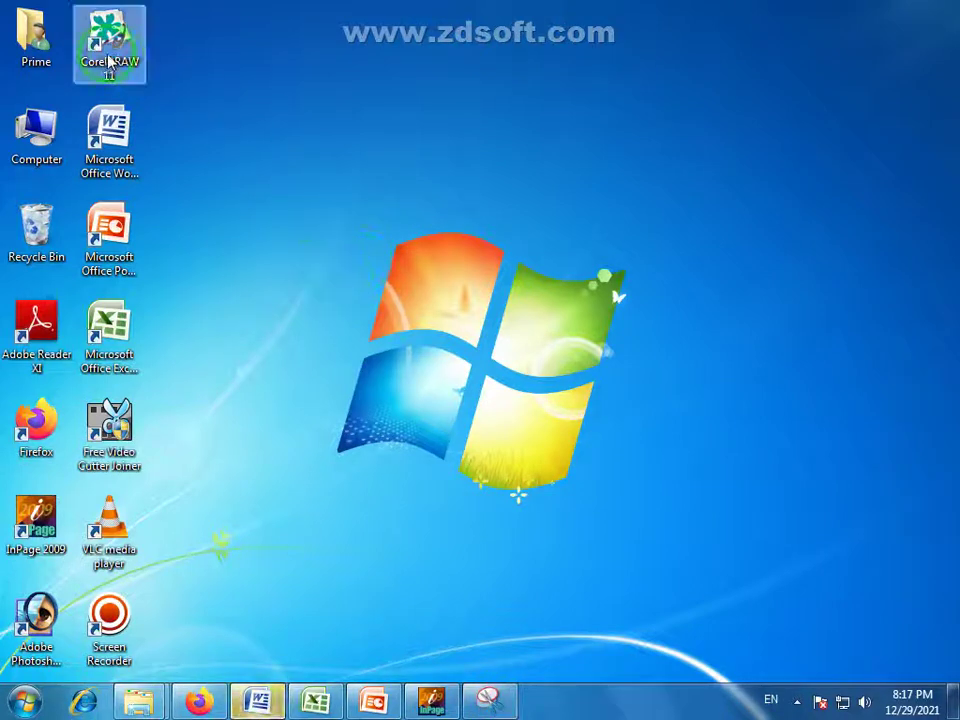
# Launch Adobe Photoshop from the desktop, cancel the registration, decline the update check, and minimize its window.
pyautogui.click(42, 612)
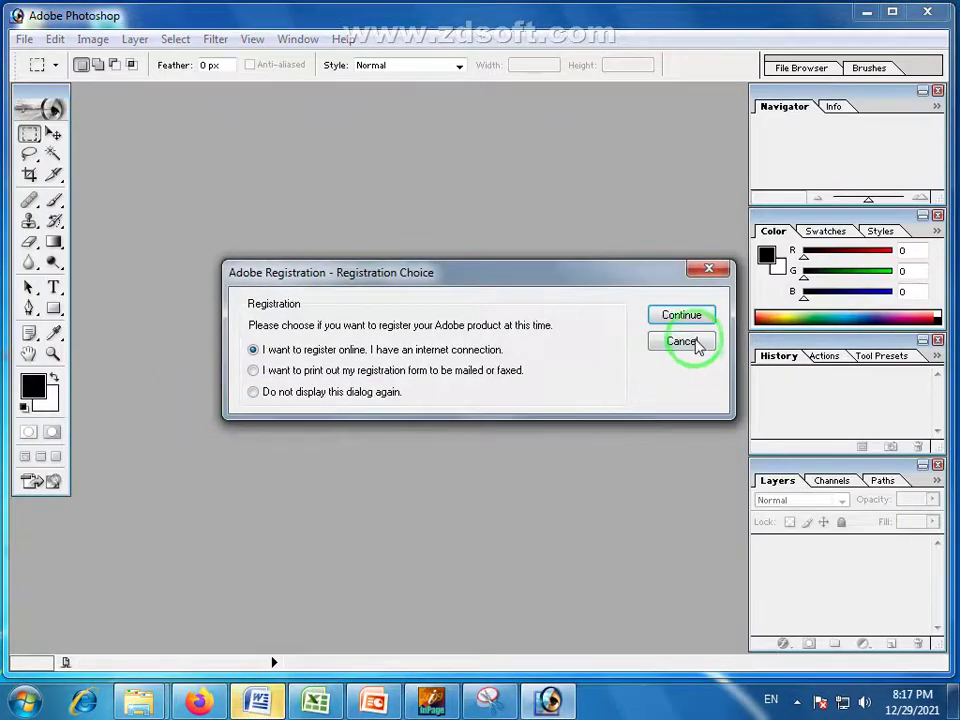
pyautogui.click(678, 340)
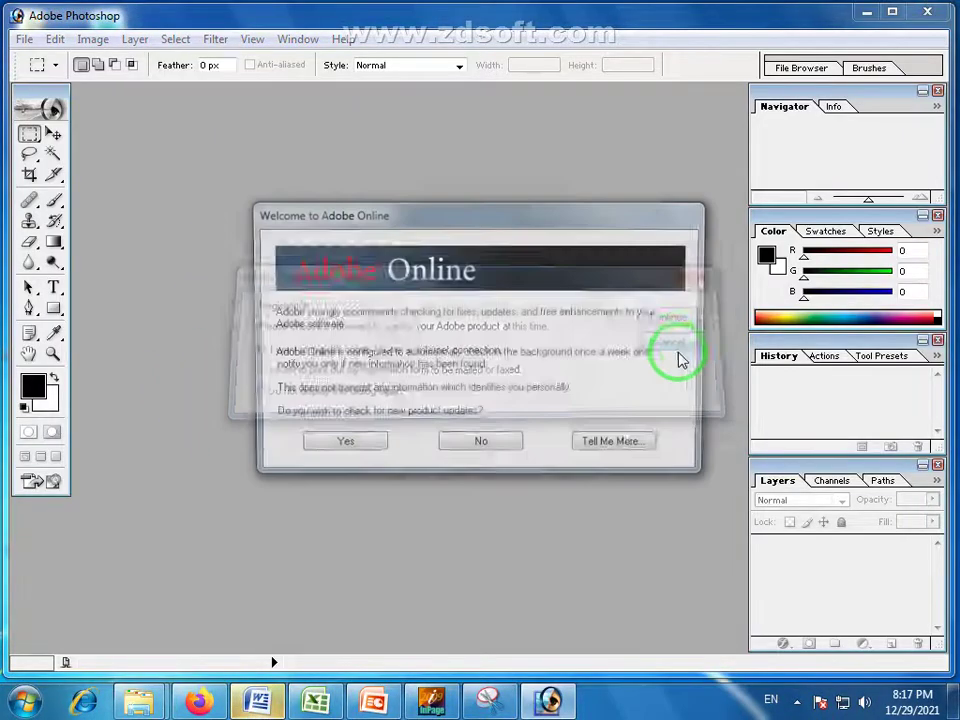
pyautogui.click(480, 447)
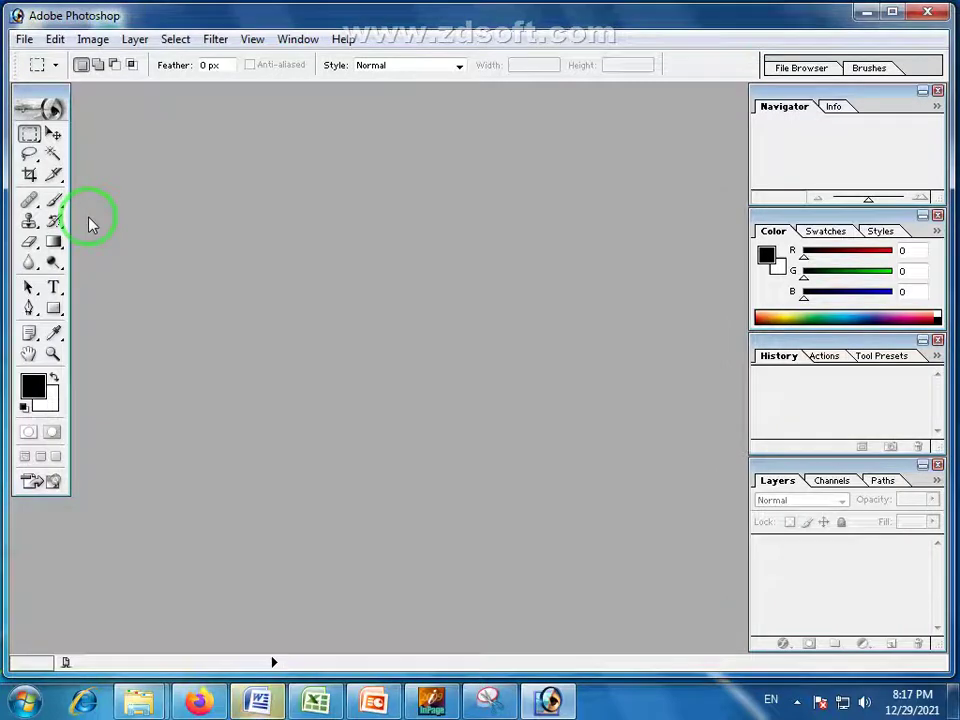
pyautogui.click(869, 14)
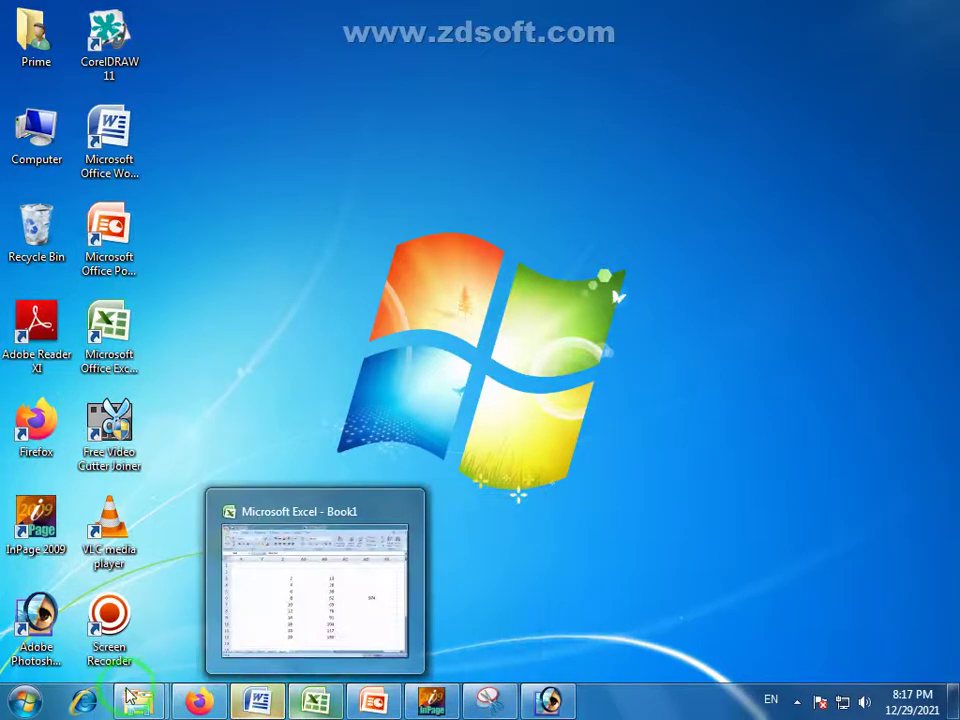
# Preview the running programs, switch to PowerPoint, Excel and Word in turn, and dismiss Word's paper size message.
pyautogui.moveTo(390, 703)
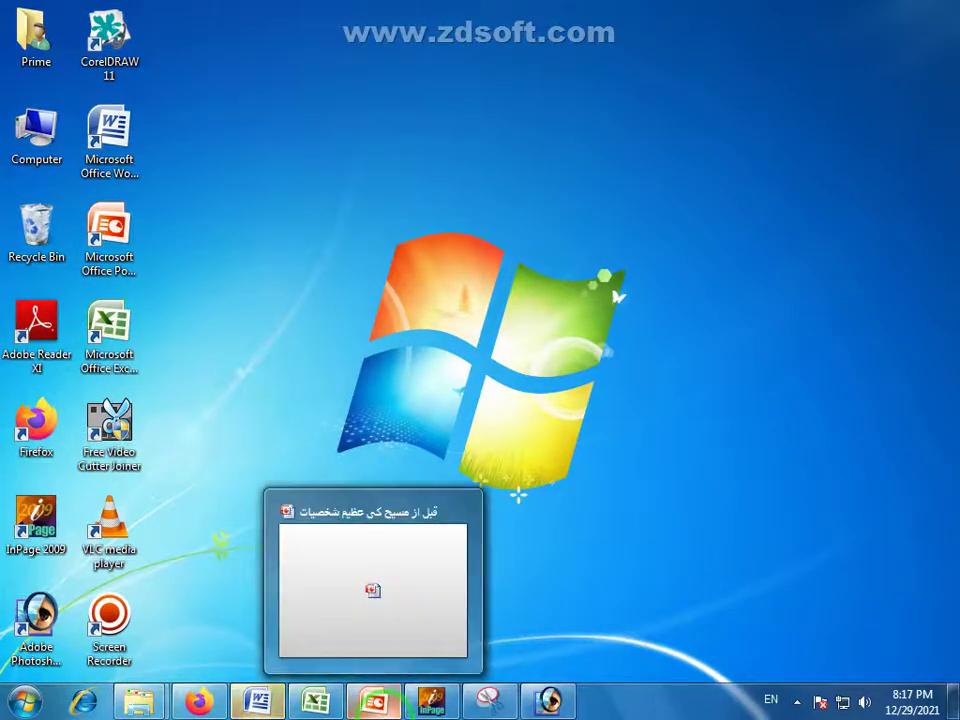
pyautogui.moveTo(490, 704)
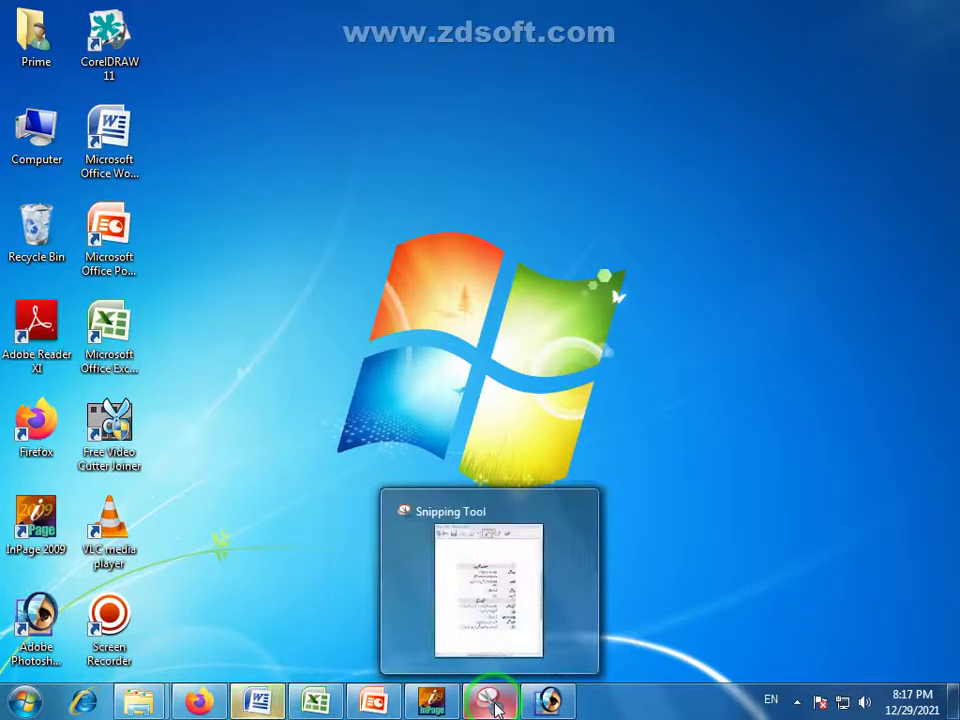
pyautogui.click(372, 707)
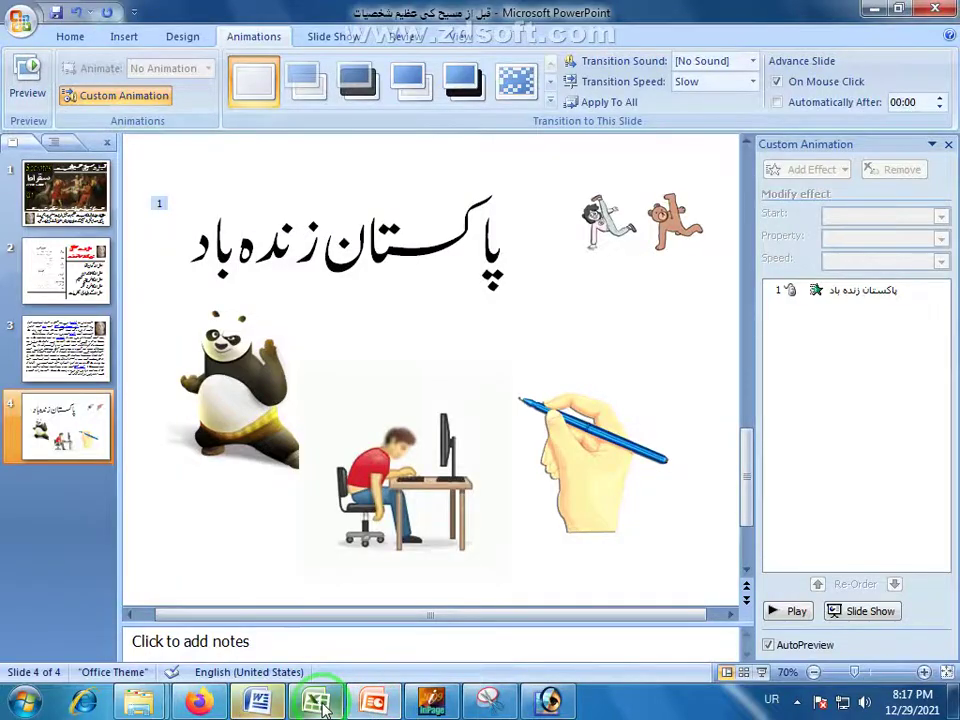
pyautogui.click(318, 704)
pyautogui.click(260, 690)
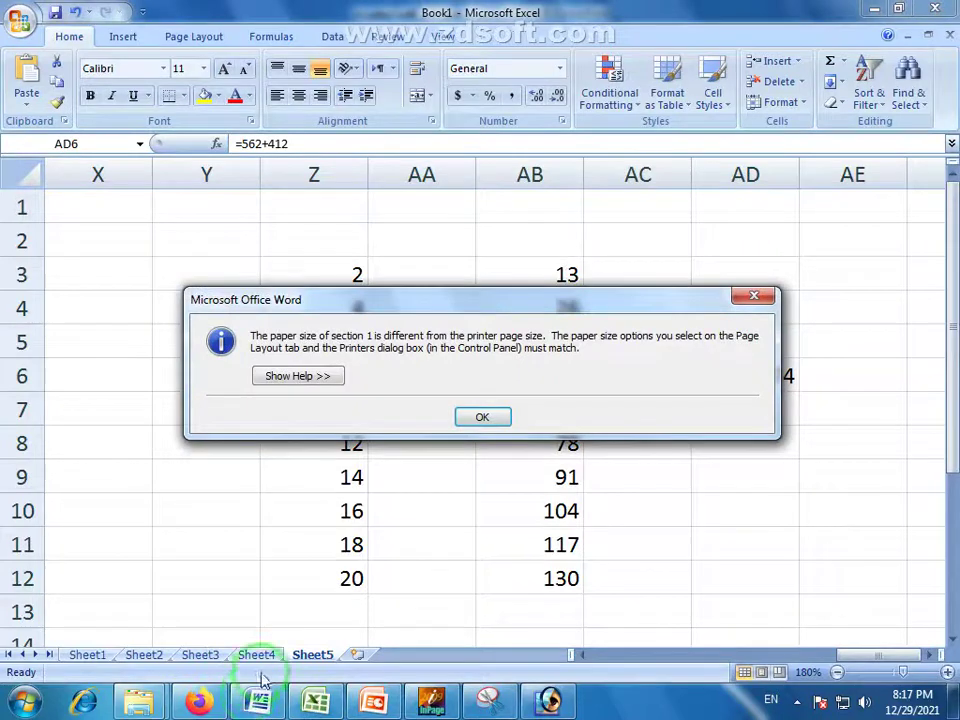
pyautogui.click(474, 417)
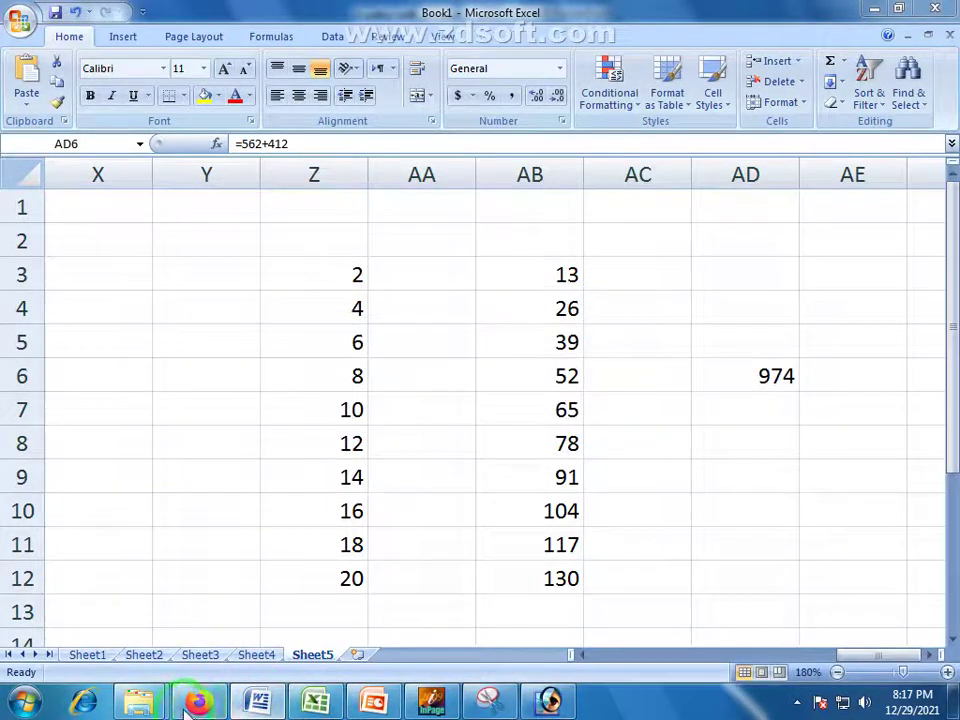
# Bring up the Snipping Tool window and close it.
pyautogui.click(488, 703)
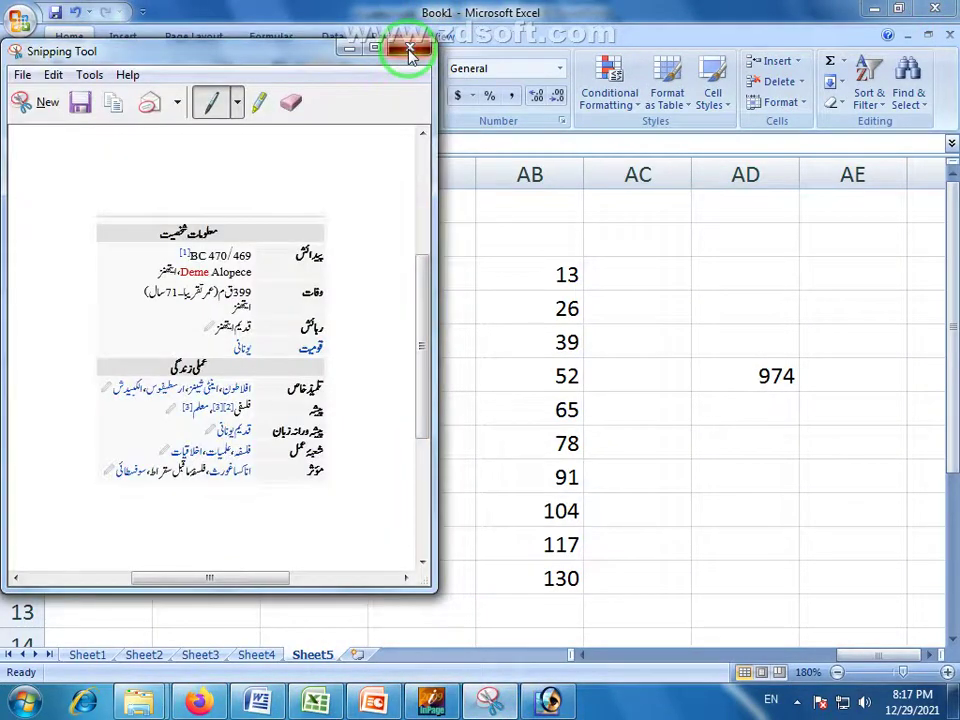
pyautogui.click(410, 52)
pyautogui.click(294, 333)
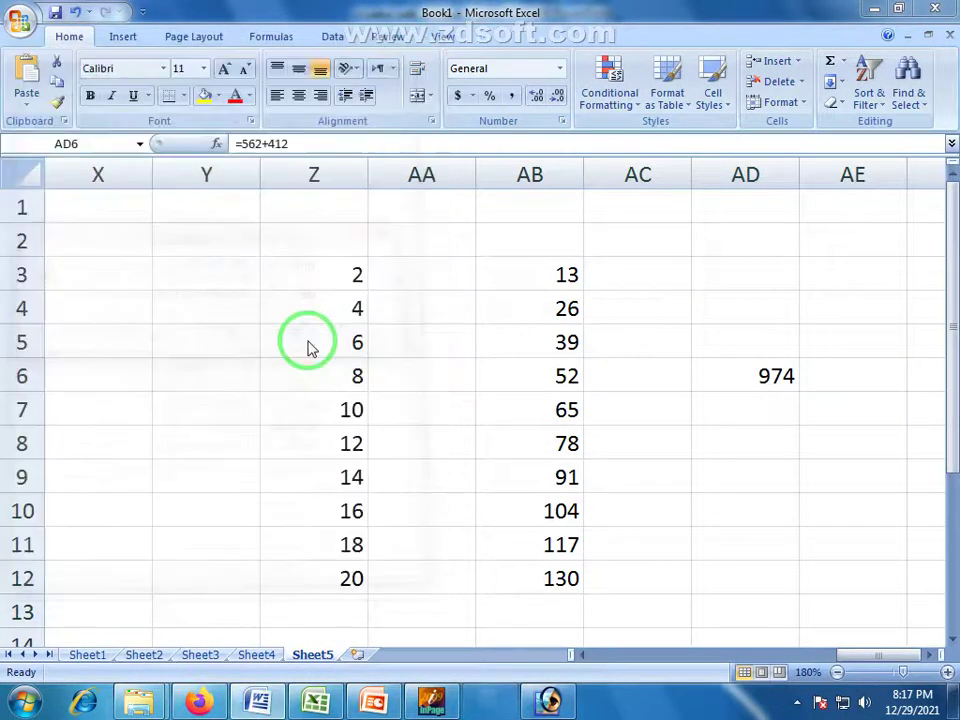
# Switch to InPage and close it without saving the Untitled-1 document.
pyautogui.click(431, 700)
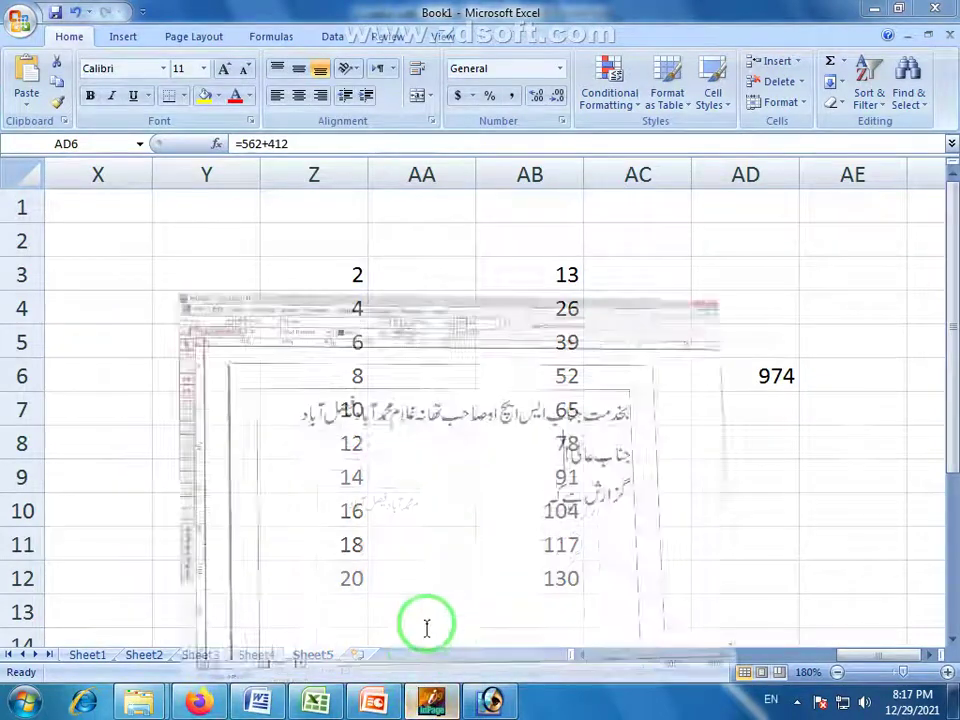
pyautogui.click(934, 8)
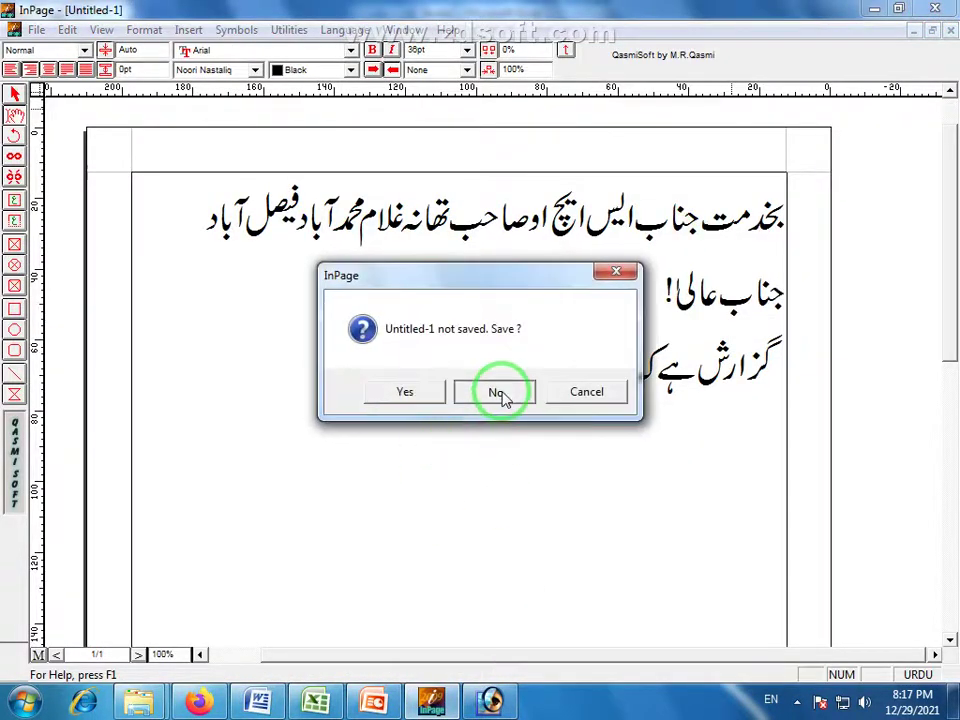
pyautogui.click(494, 393)
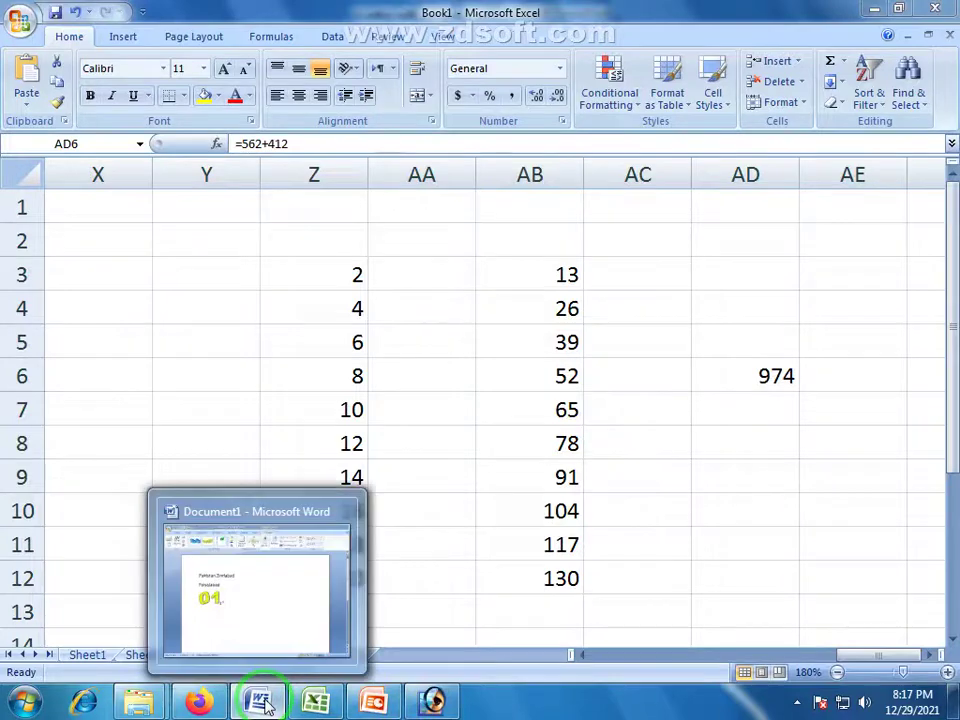
# Minimize the Excel and PowerPoint windows to get back to the desktop.
pyautogui.click(875, 12)
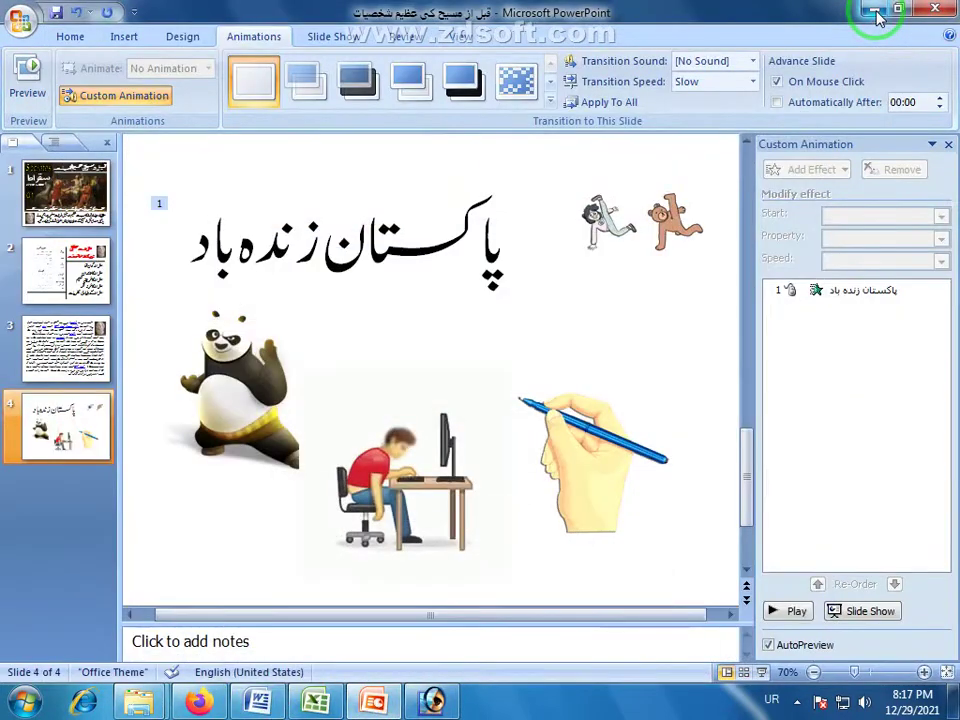
pyautogui.click(876, 12)
pyautogui.moveTo(266, 706)
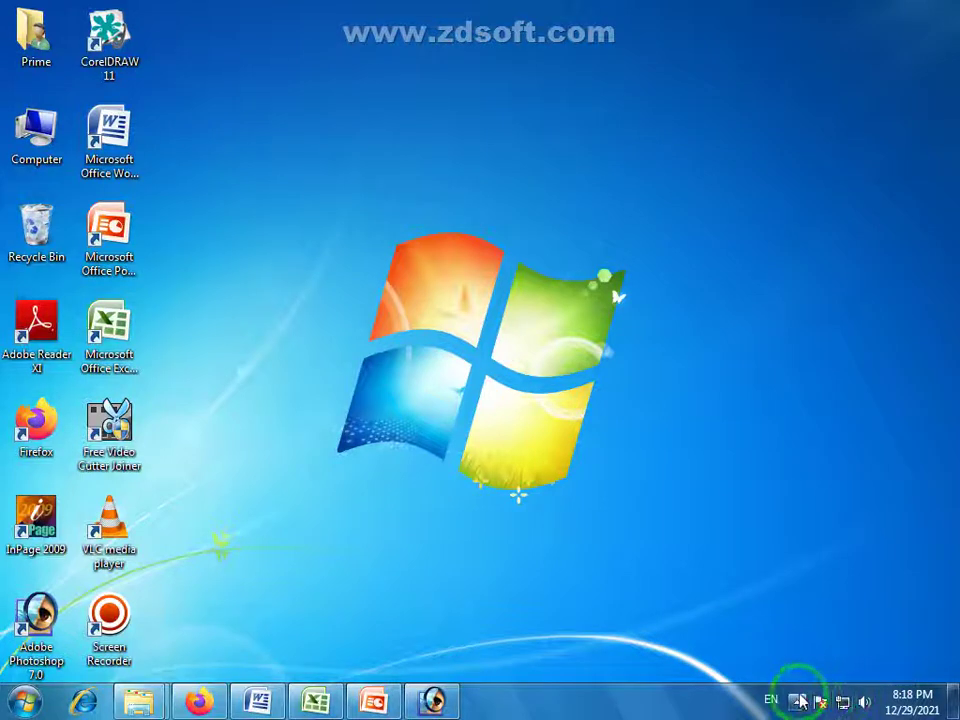
# Open the speaker volume control, adjust the volume level slightly, and mute the sound.
pyautogui.click(865, 705)
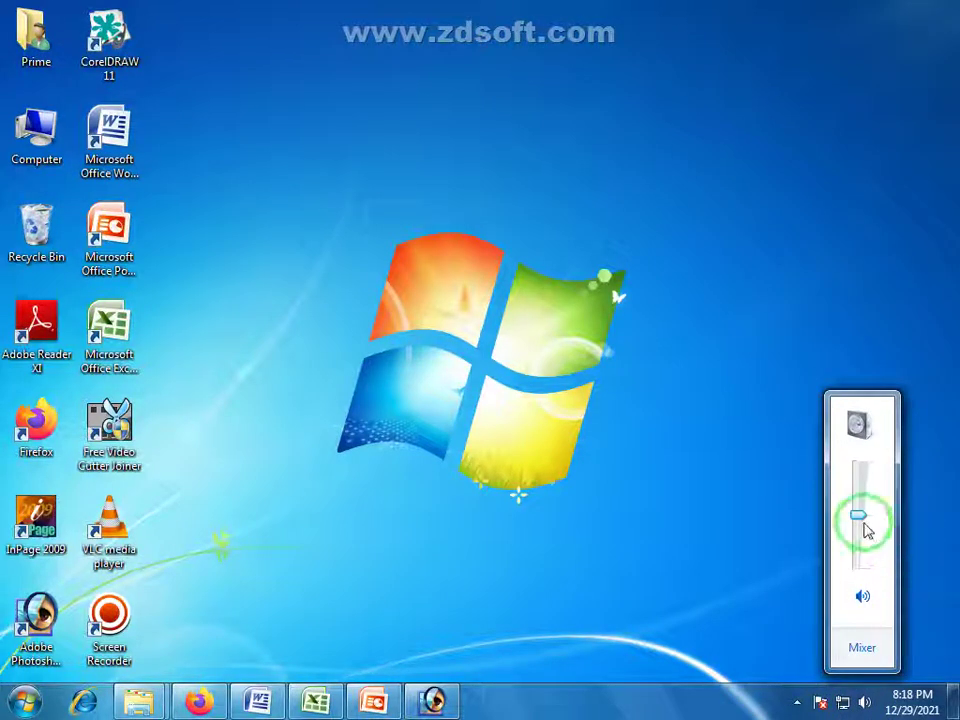
pyautogui.moveTo(855, 525)
pyautogui.mouseDown()
pyautogui.moveTo(864, 550)
pyautogui.moveTo(864, 514)
pyautogui.moveTo(860, 521)
pyautogui.mouseUp()
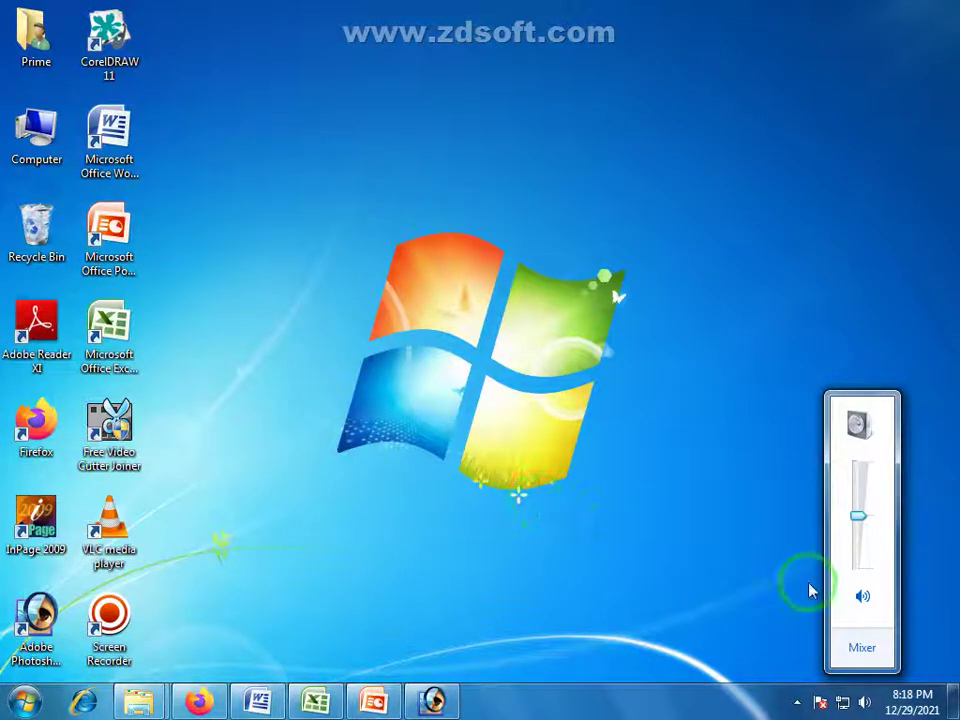
pyautogui.click(862, 597)
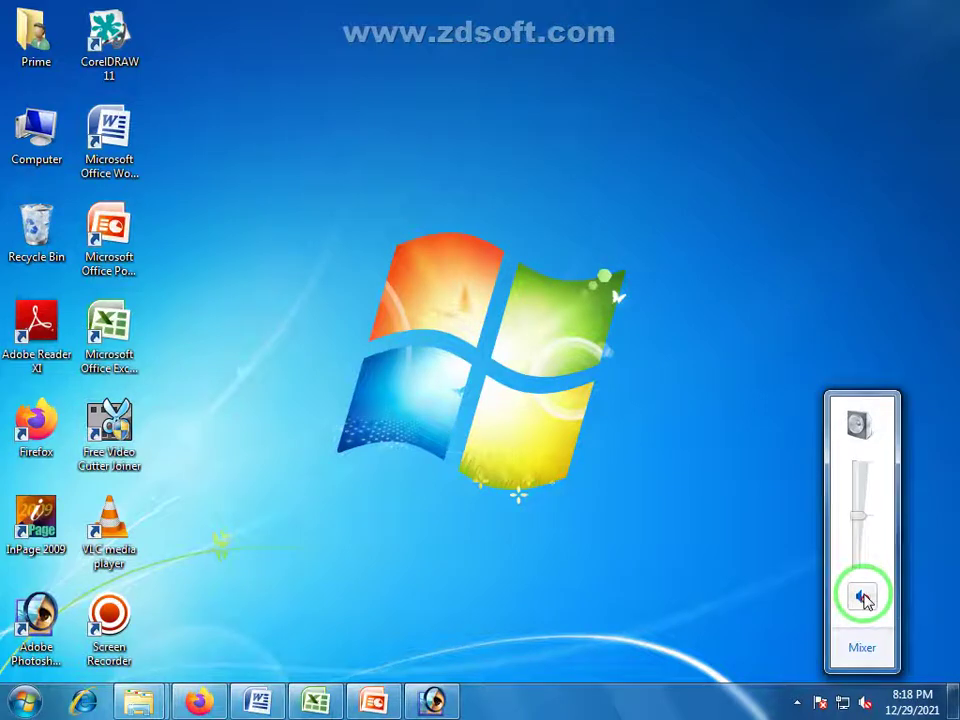
# Unmute the speakers, close the volume control, and view the Volume Control Options without changing them.
pyautogui.click(862, 597)
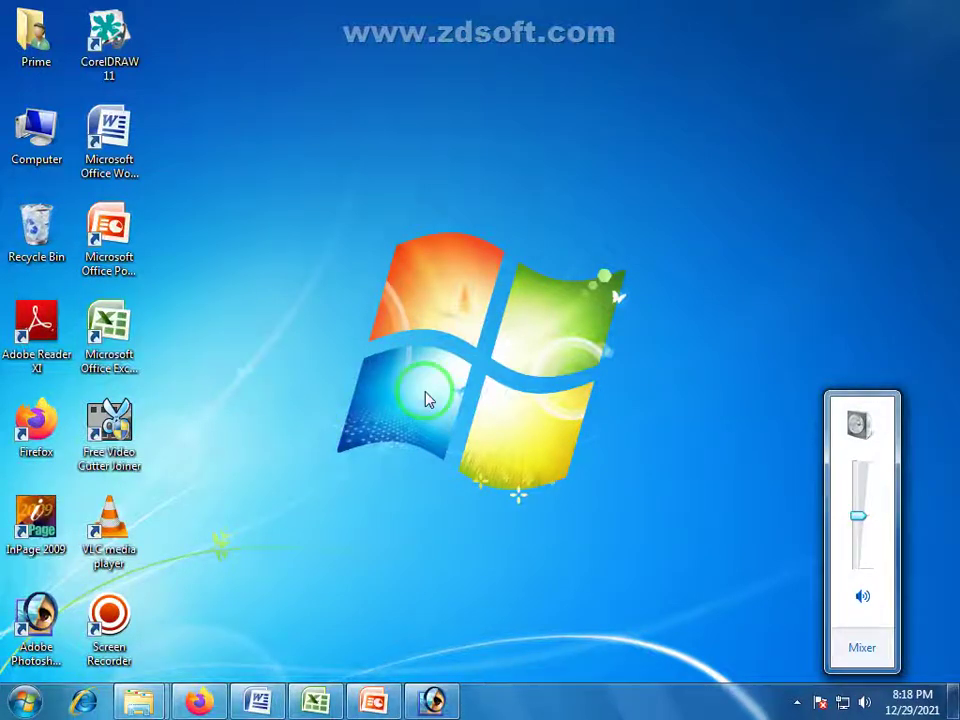
pyautogui.click(754, 486)
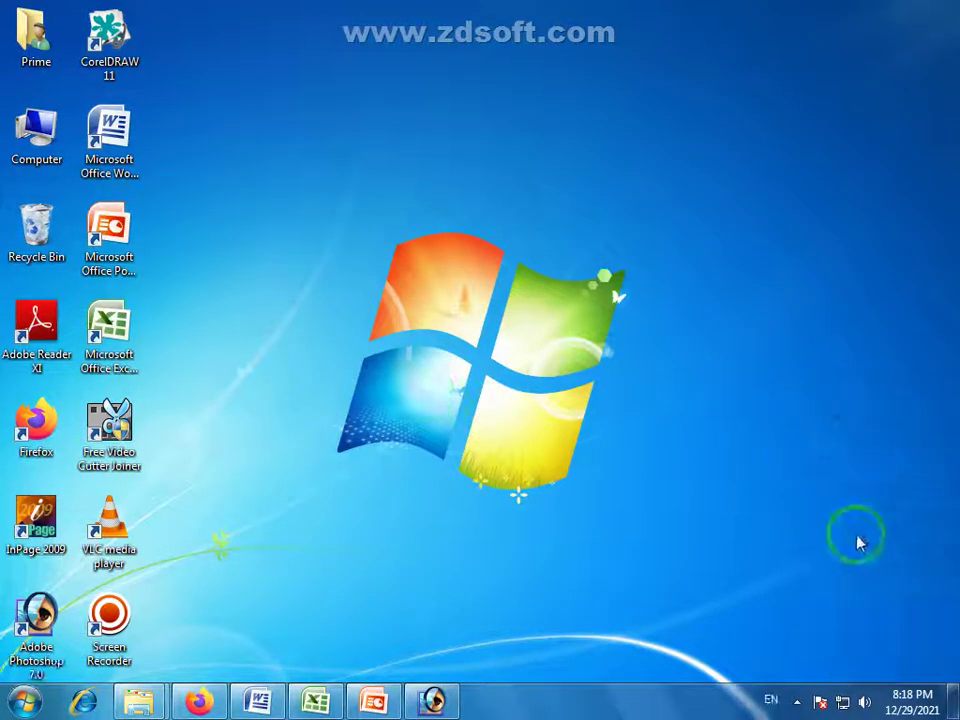
pyautogui.rightClick(864, 706)
pyautogui.click(867, 690)
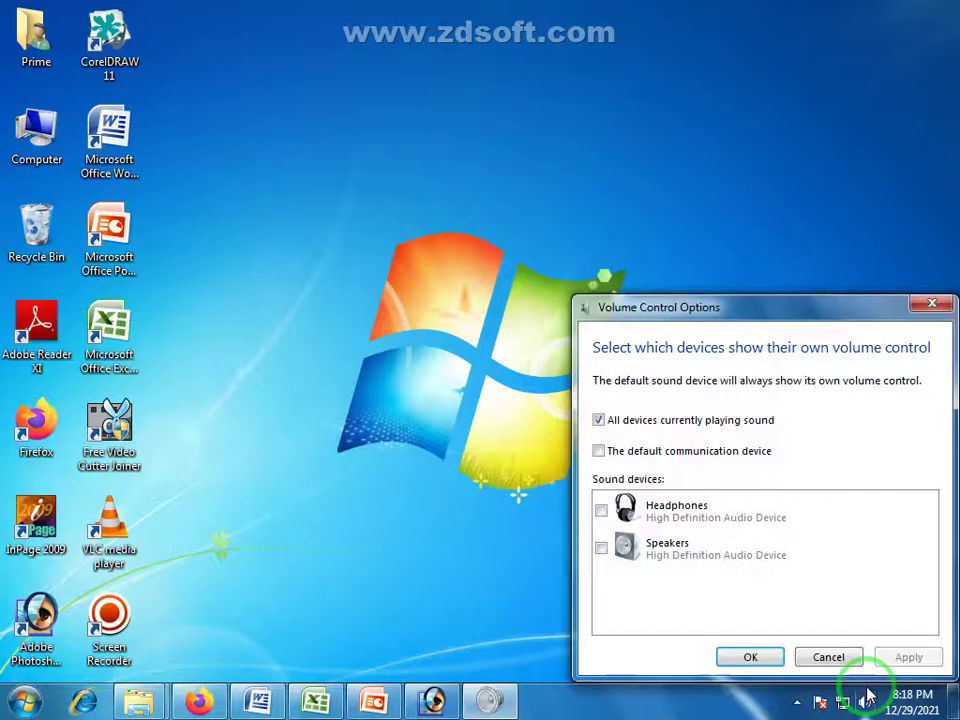
pyautogui.click(834, 659)
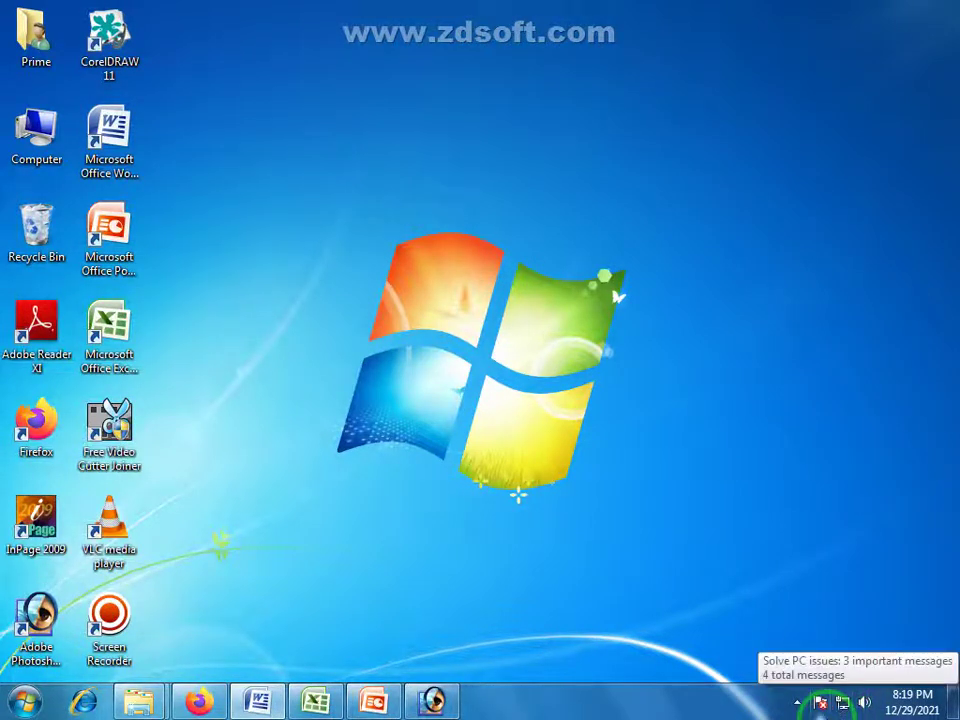
# Display the hidden notification area icons, close them, and briefly select the PowerPoint shortcut on the desktop.
pyautogui.click(798, 705)
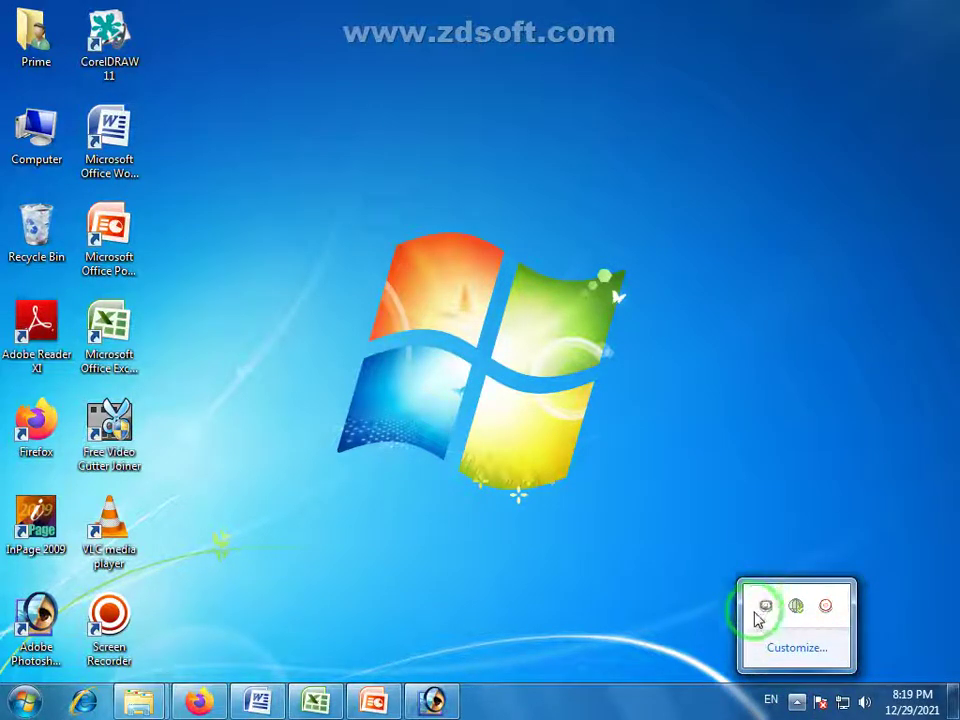
pyautogui.click(690, 612)
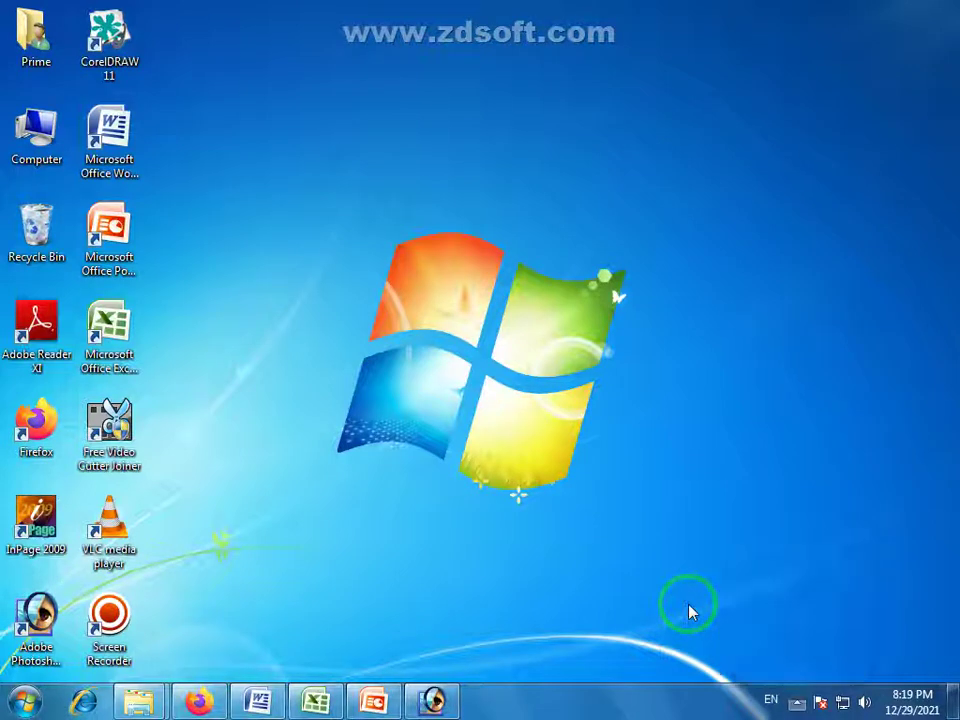
pyautogui.click(120, 229)
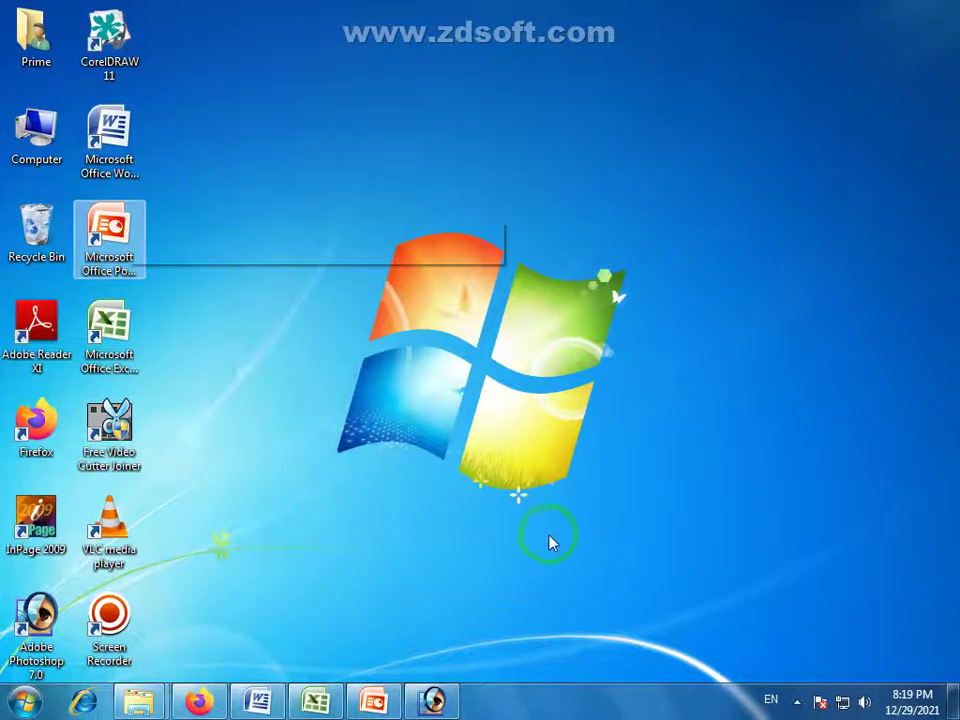
pyautogui.click(546, 428)
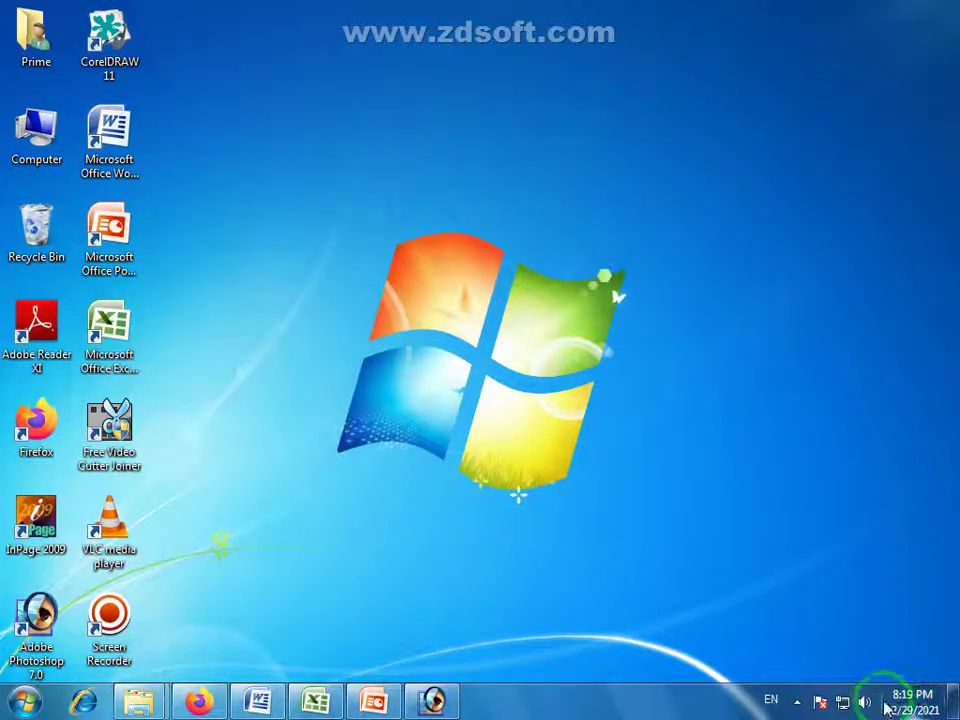
# Refresh the desktop twice.
pyautogui.moveTo(886, 694)
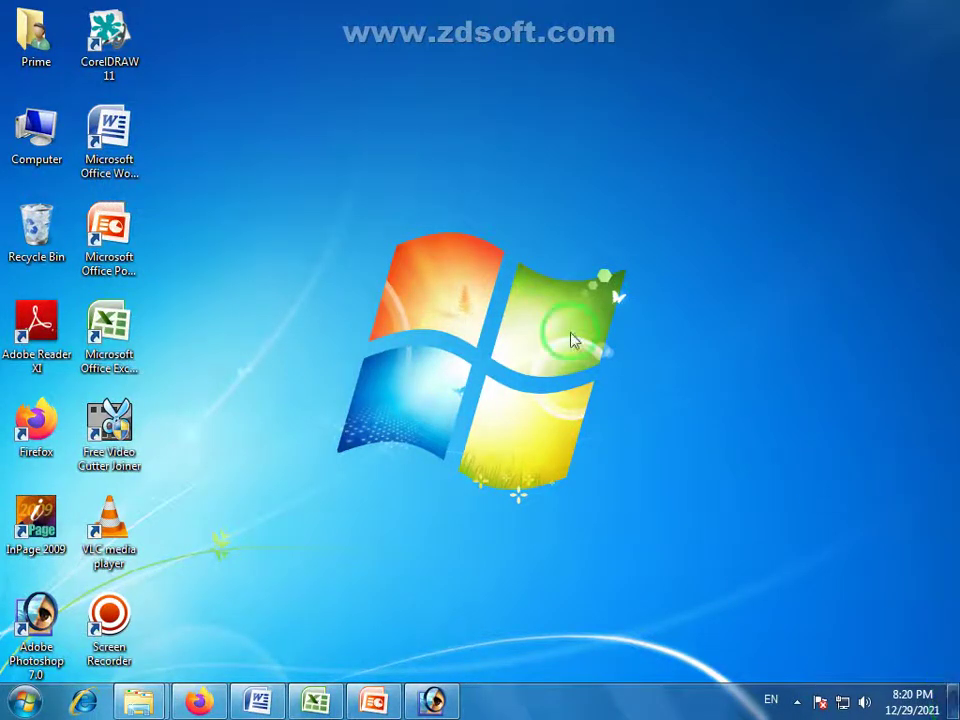
pyautogui.rightClick(410, 325)
pyautogui.click(461, 371)
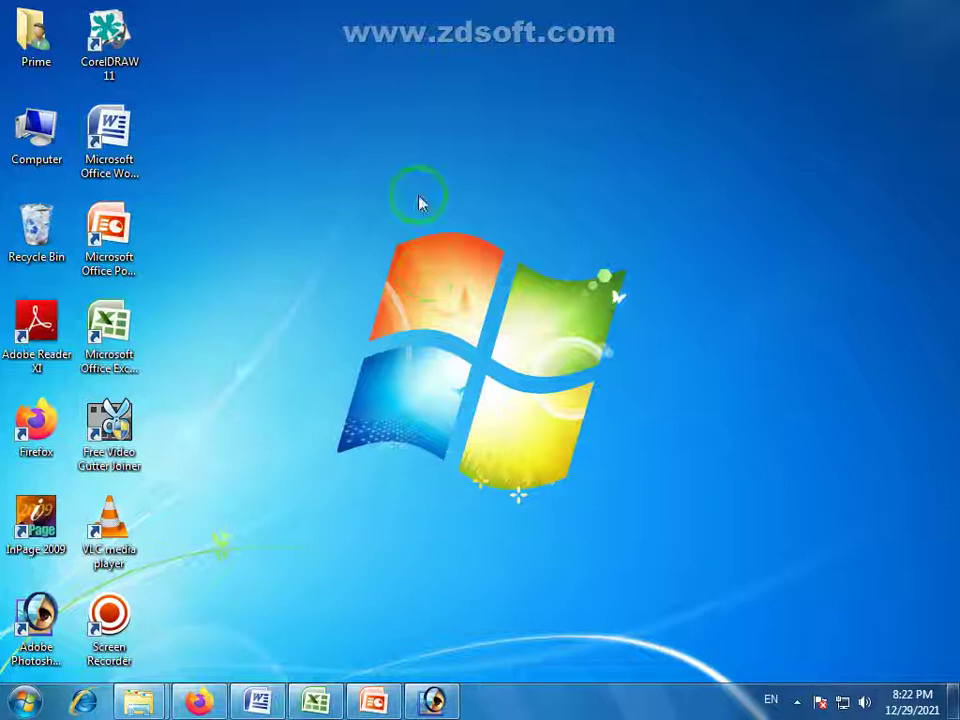
pyautogui.rightClick(289, 188)
pyautogui.click(343, 233)
# Select the Word, PowerPoint and Excel desktop shortcuts together as a group, and clear the selection.
pyautogui.moveTo(175, 5); pyautogui.dragTo(21, 561)
pyautogui.click(113, 160)
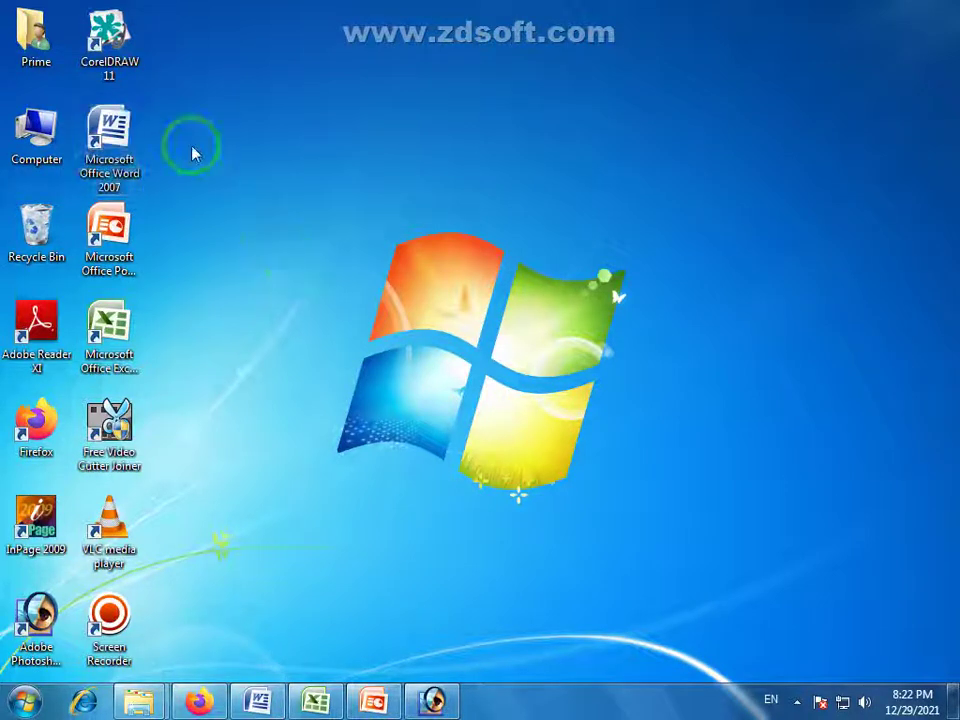
pyautogui.moveTo(176, 101); pyautogui.dragTo(98, 388)
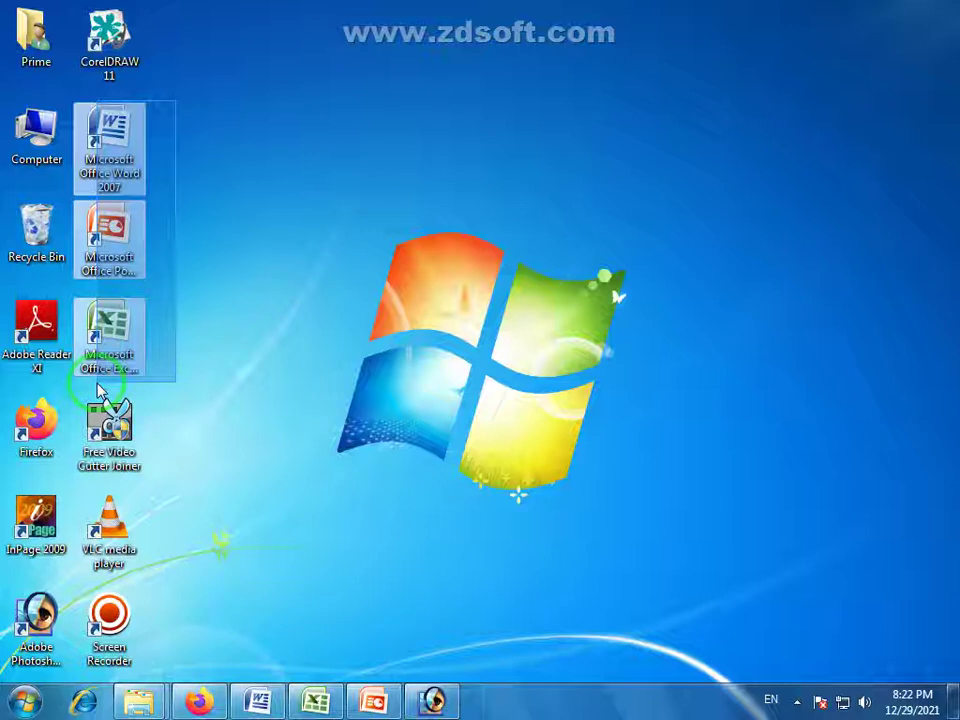
pyautogui.click(263, 354)
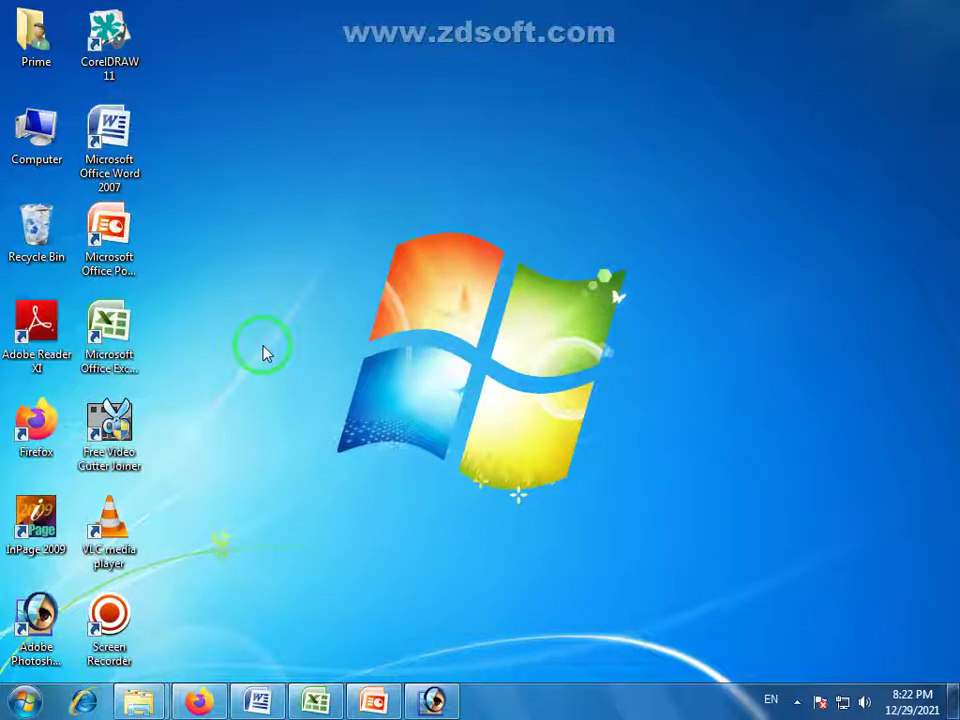
pyautogui.moveTo(199, 93); pyautogui.dragTo(79, 383)
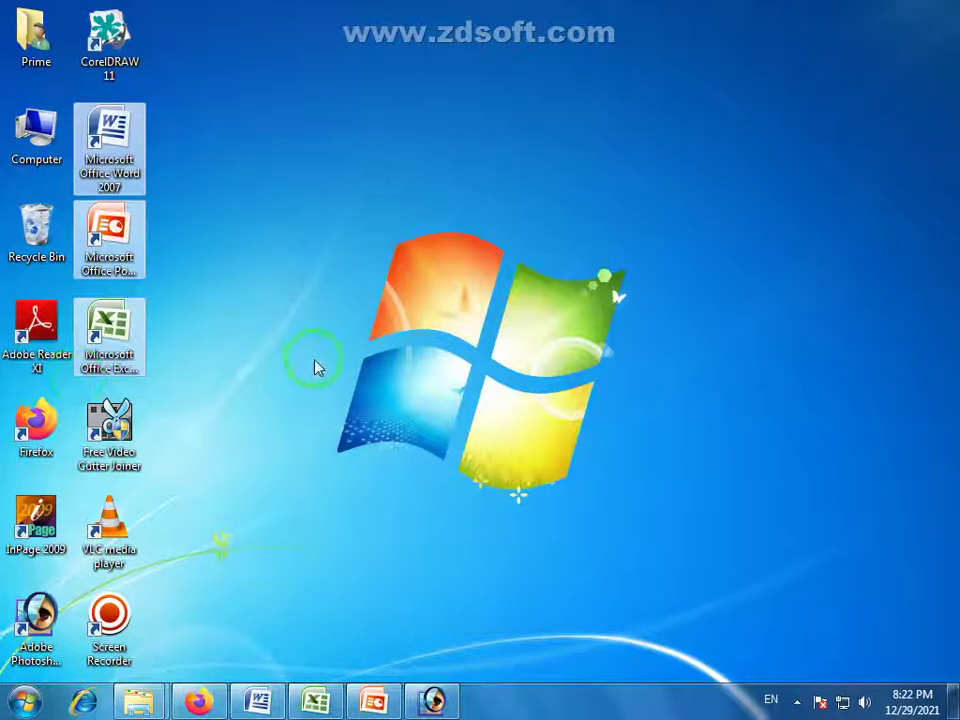
pyautogui.click(207, 172)
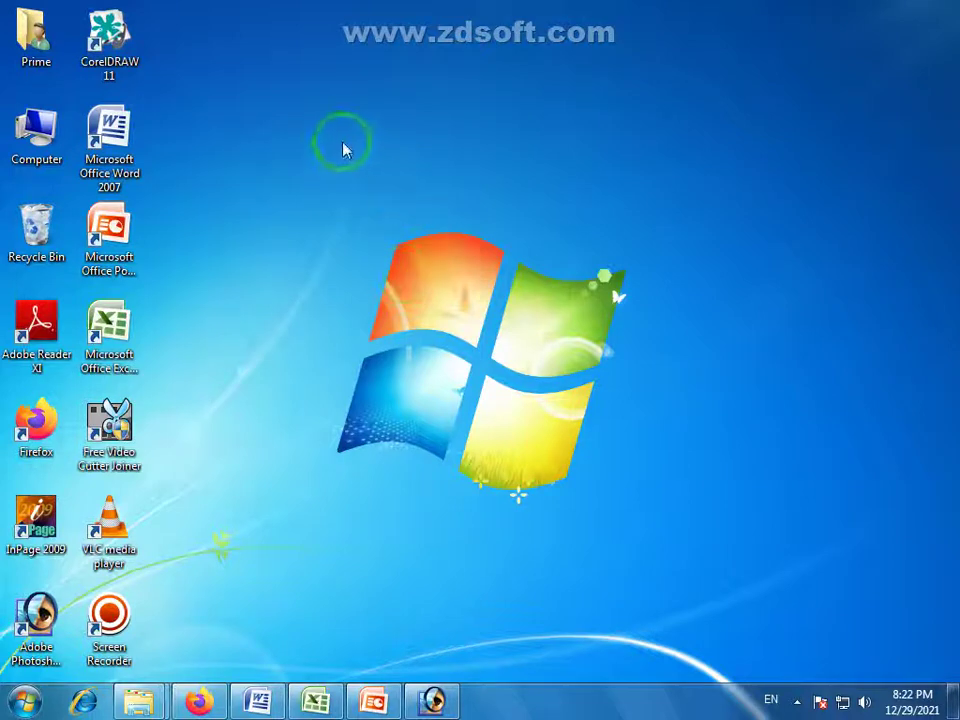
# Look through the list of all installed programs and expand the Microsoft Office folder.
pyautogui.click(25, 702)
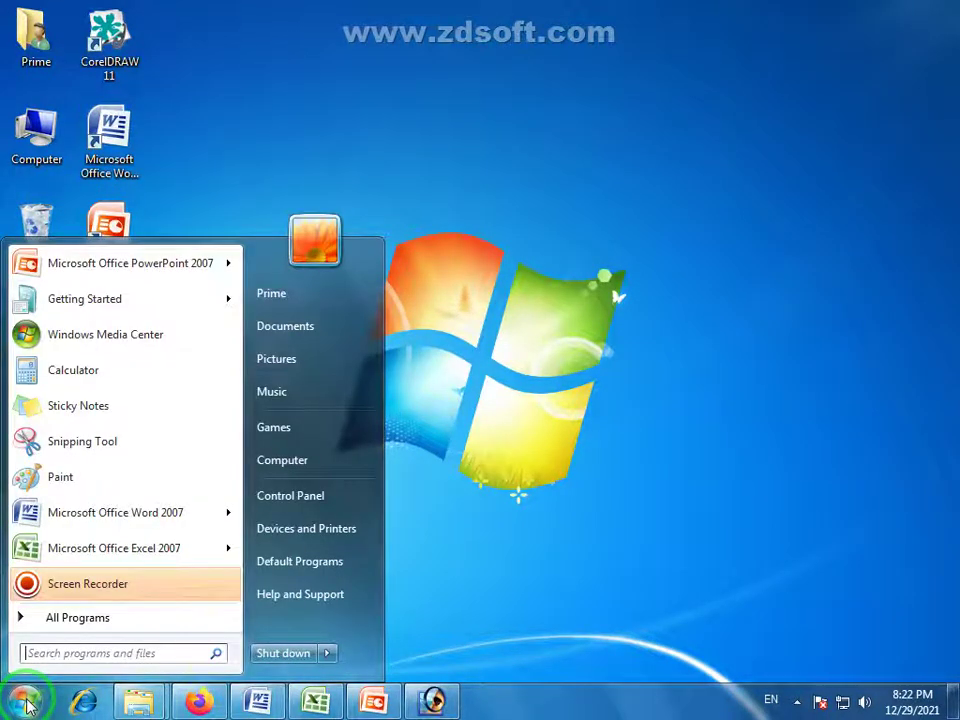
pyautogui.click(77, 621)
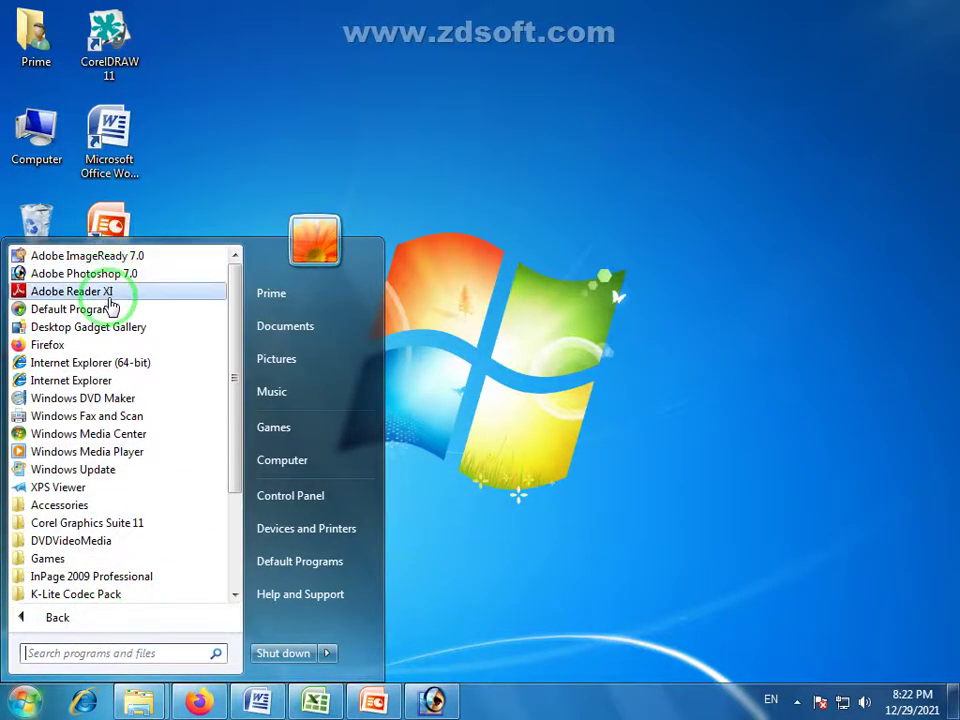
pyautogui.scroll(-1, 79, 392)
pyautogui.scroll(1, 79, 388)
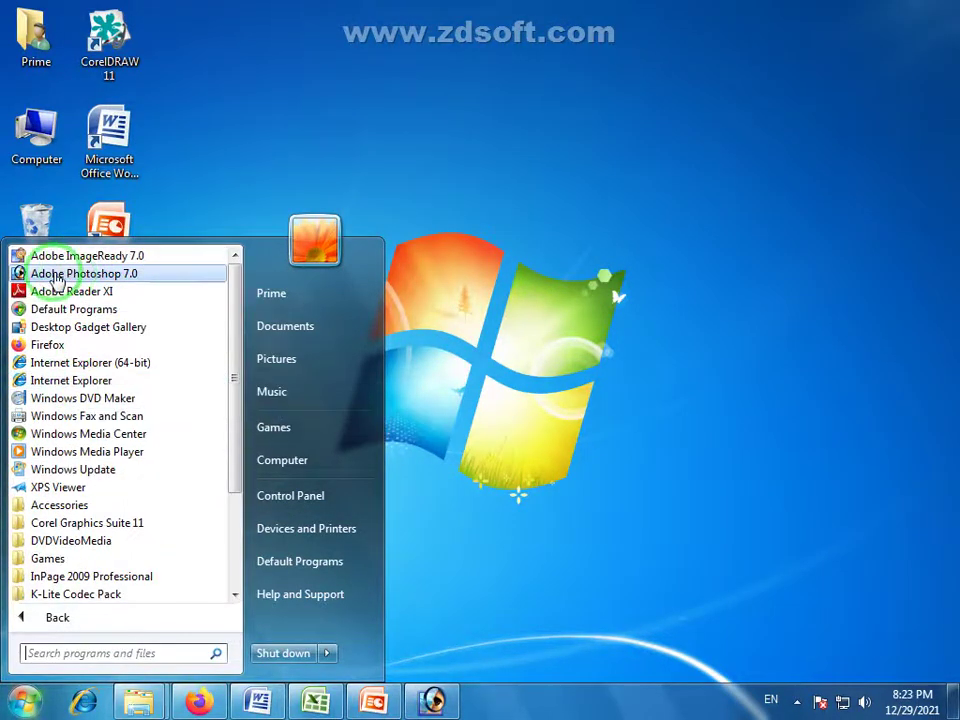
pyautogui.scroll(-1, 80, 310)
pyautogui.scroll(-1, 86, 340)
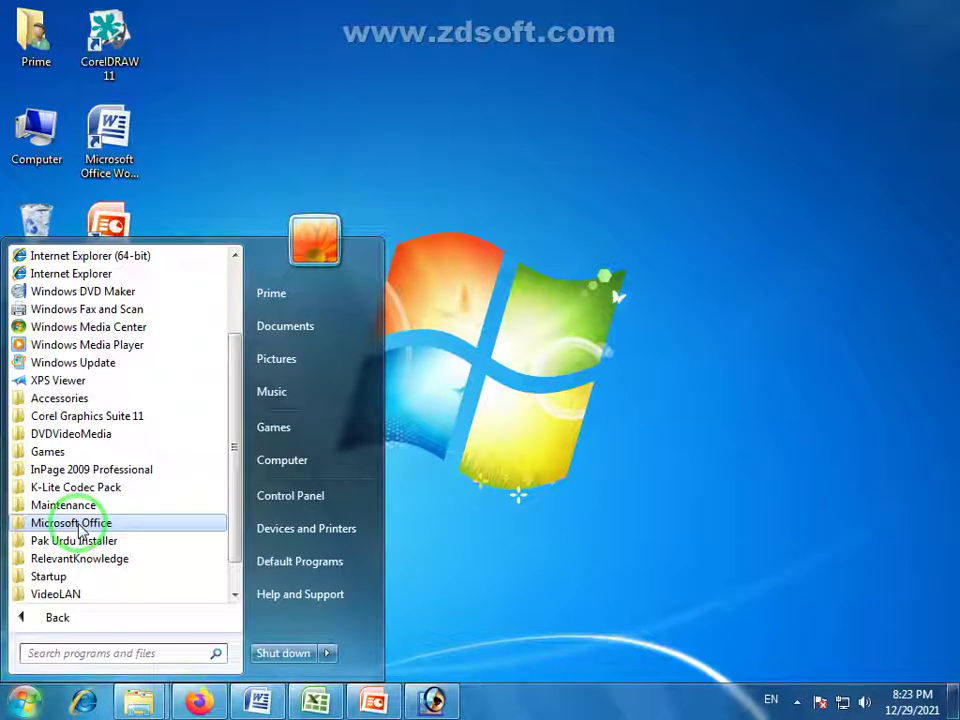
pyautogui.click(79, 525)
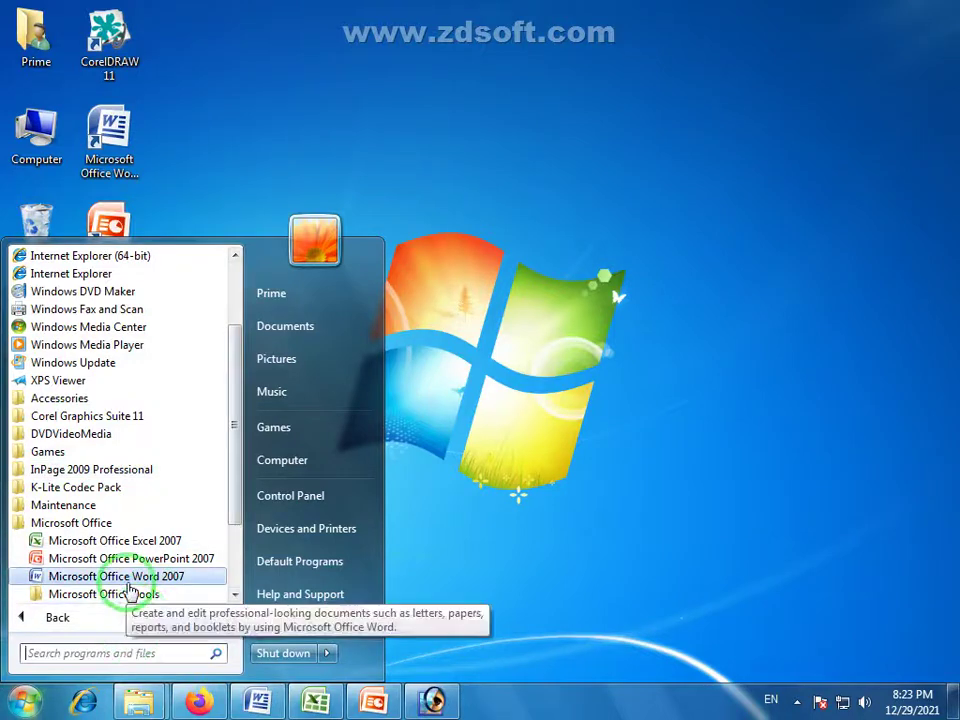
# View the available actions for Microsoft Office Word 2007, including Send to, and return to the desktop.
pyautogui.rightClick(100, 577)
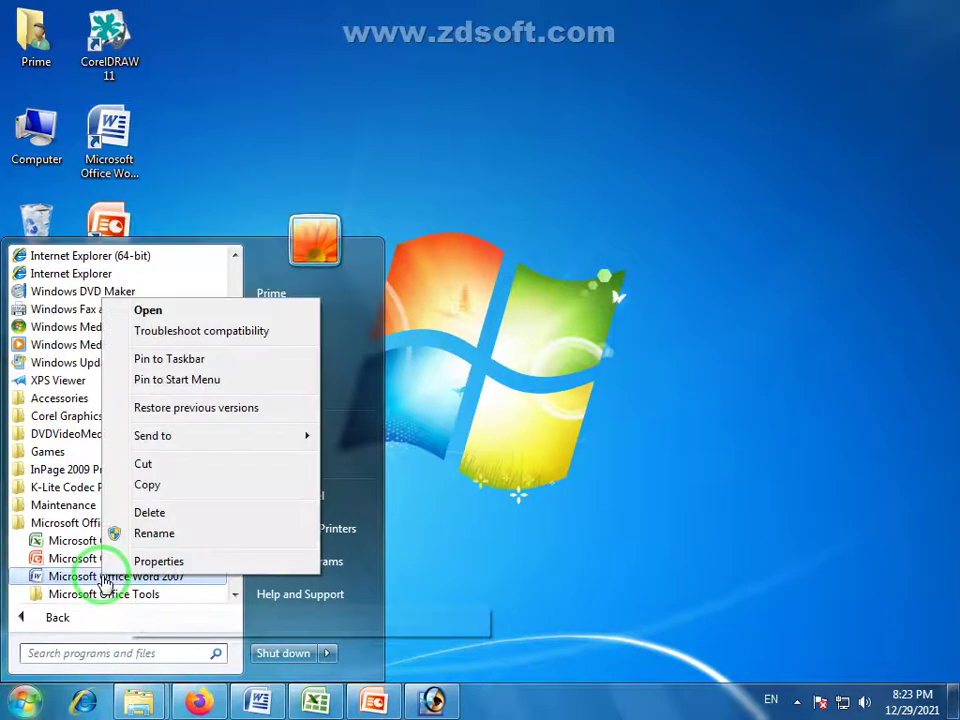
pyautogui.moveTo(232, 440)
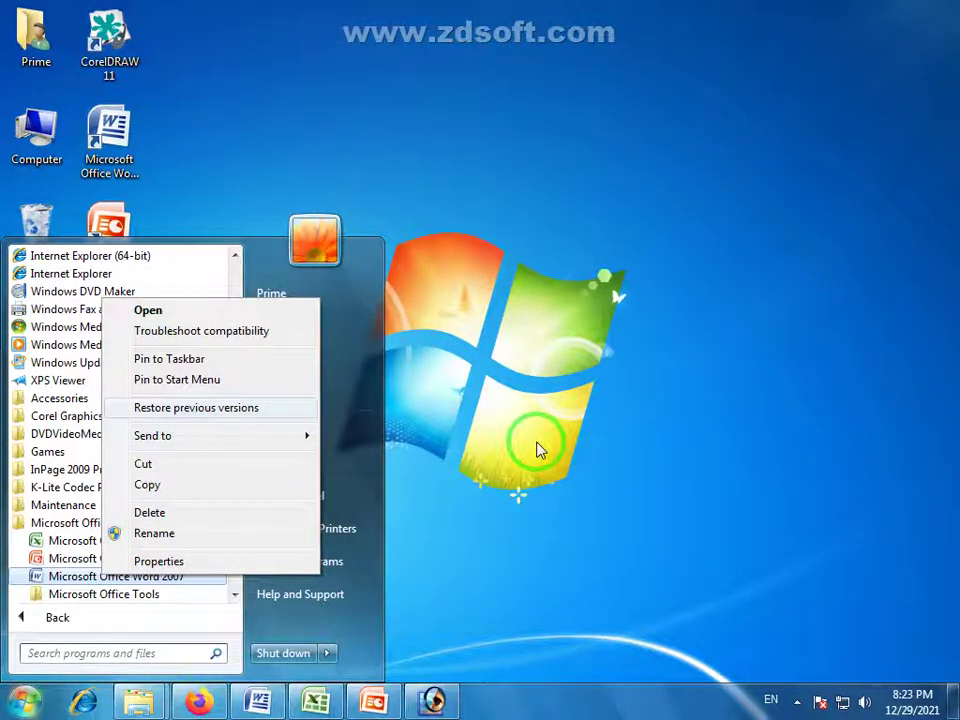
pyautogui.click(545, 468)
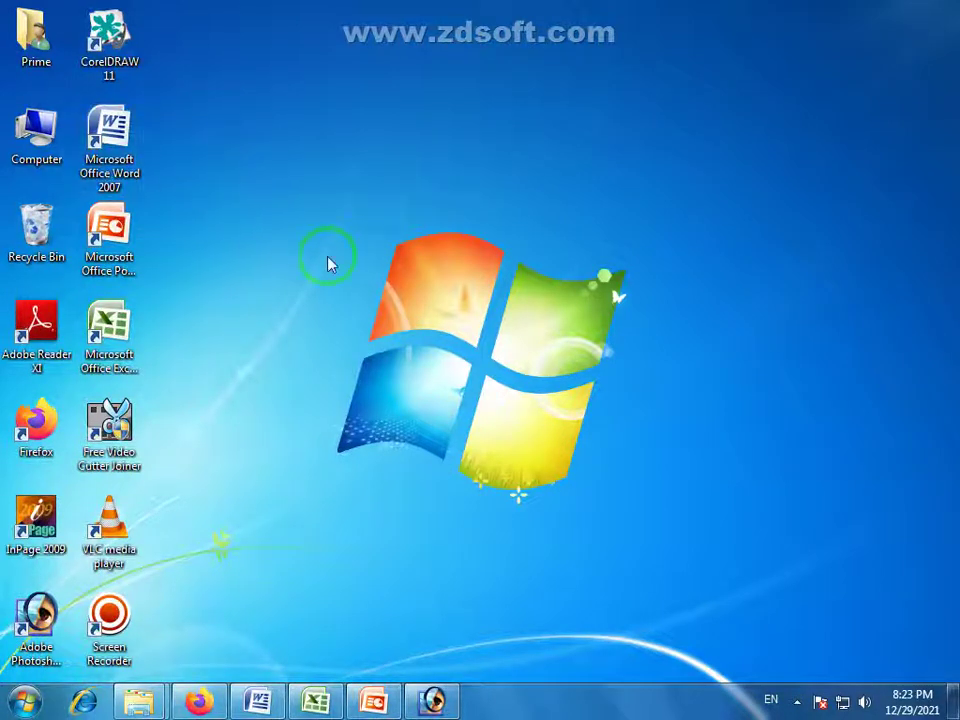
# Select all desktop icons with a selection box several times, clearing the selection each time.
pyautogui.moveTo(185, 8); pyautogui.dragTo(3, 705)
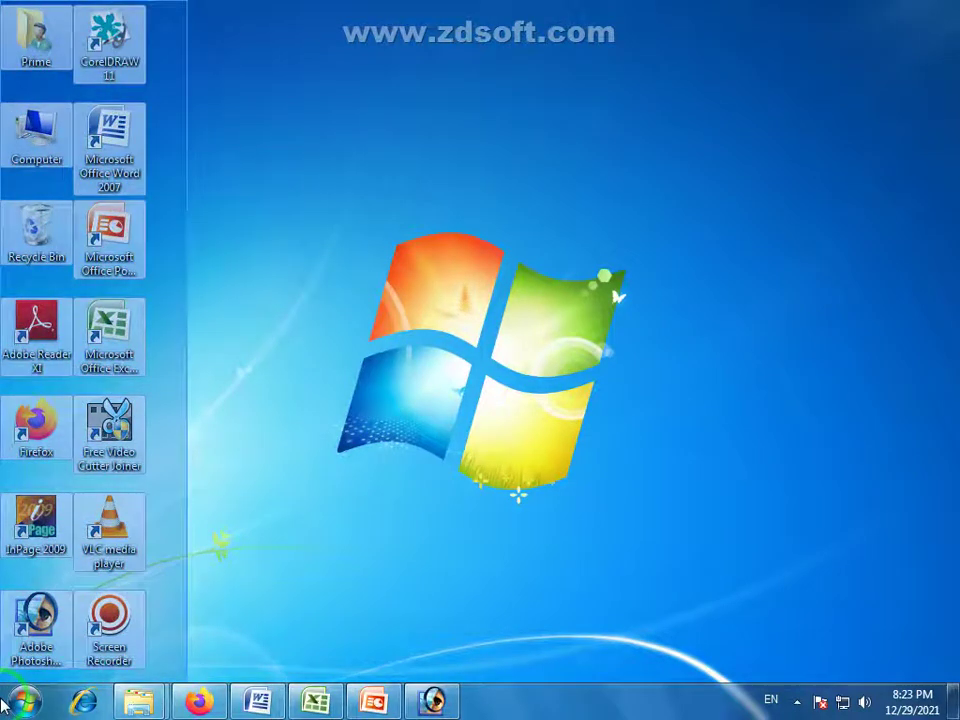
pyautogui.moveTo(189, 9); pyautogui.dragTo(2, 680)
pyautogui.click(293, 495)
pyautogui.click(55, 432)
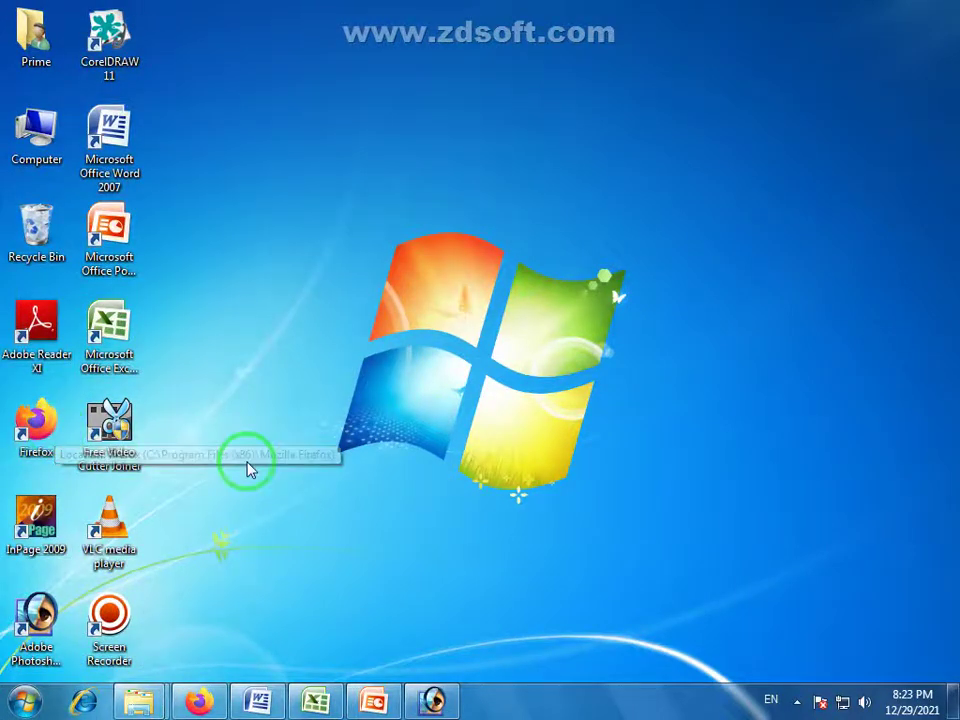
pyautogui.moveTo(201, 2); pyautogui.dragTo(2, 682)
pyautogui.click(320, 504)
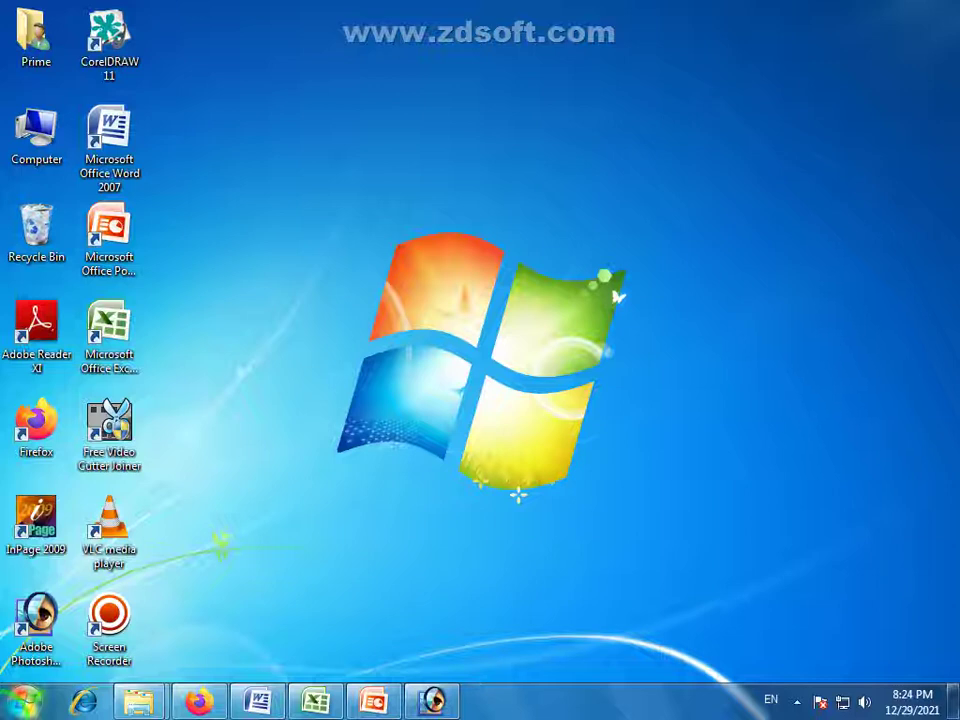
# Show the calendar and clock from the taskbar twice and close them again.
pyautogui.click(907, 704)
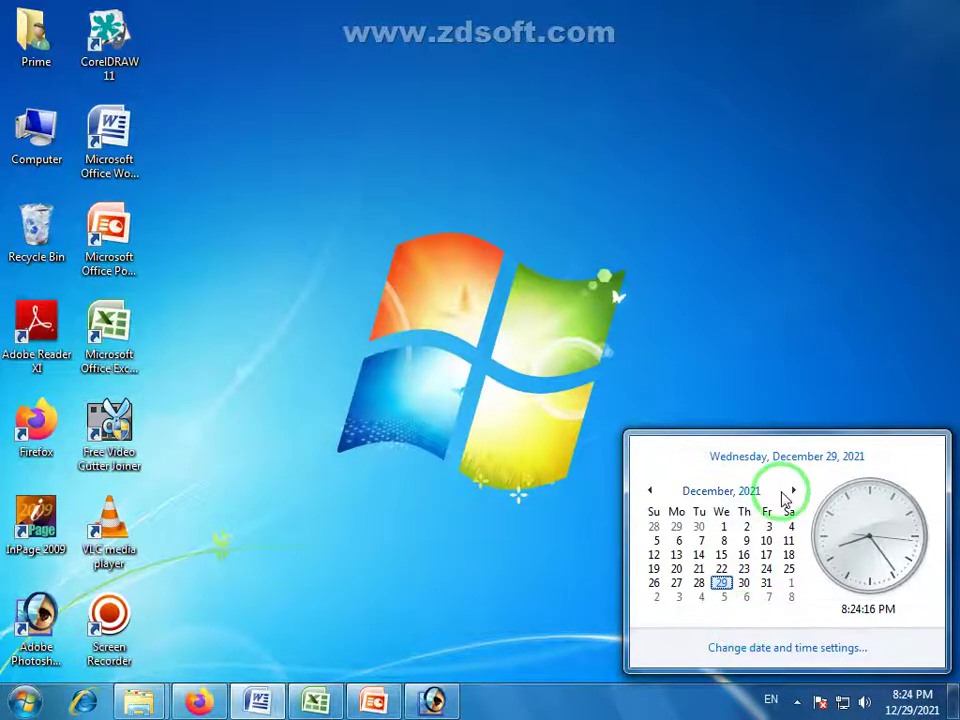
pyautogui.click(575, 604)
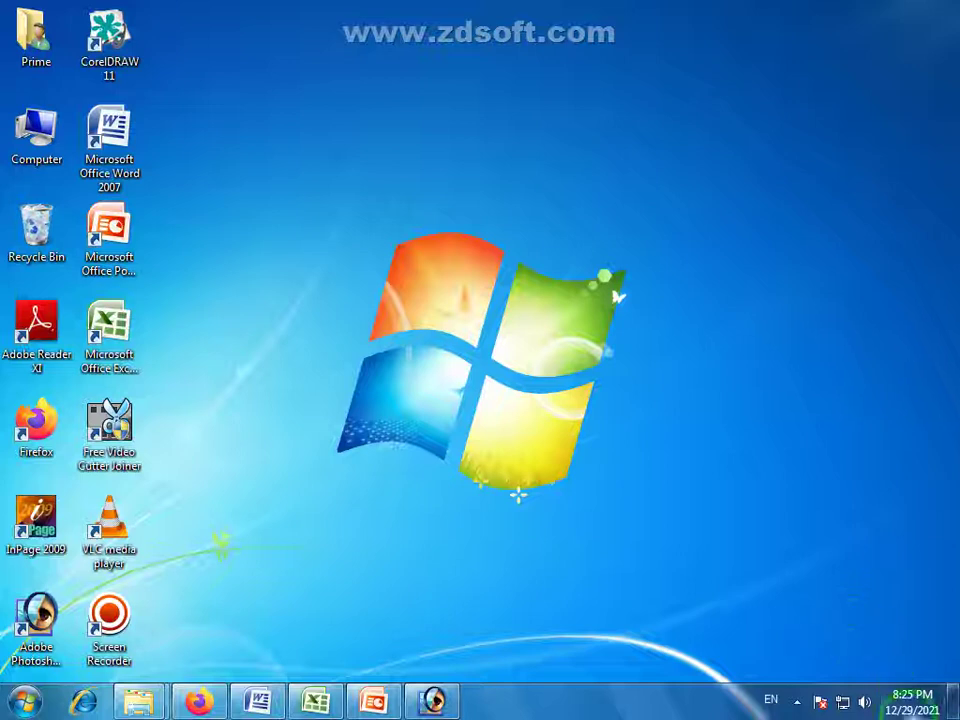
pyautogui.click(912, 706)
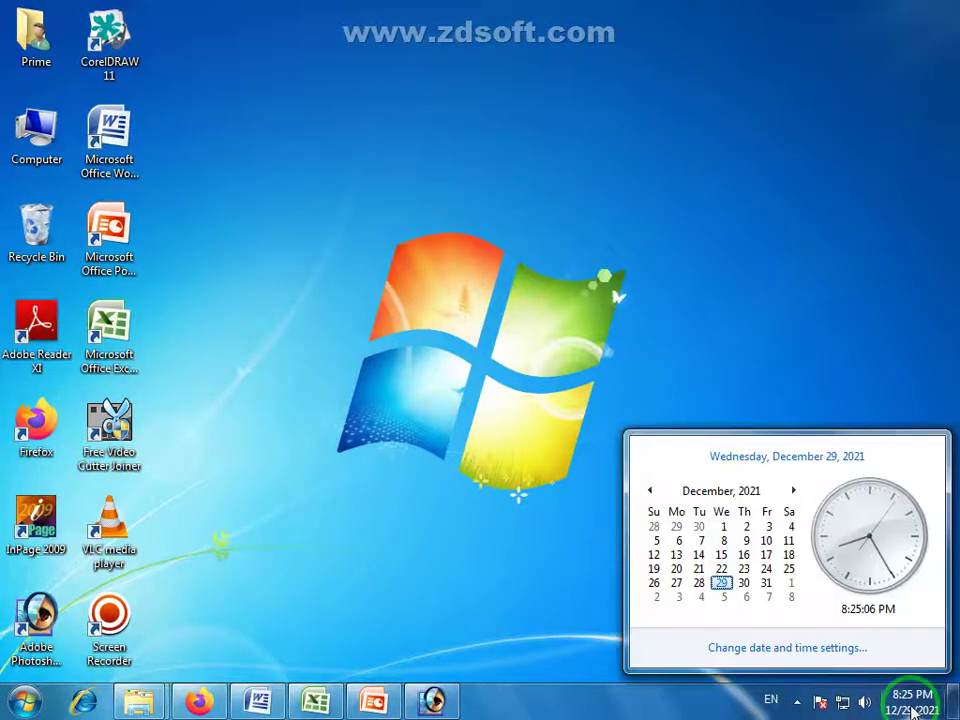
pyautogui.click(826, 305)
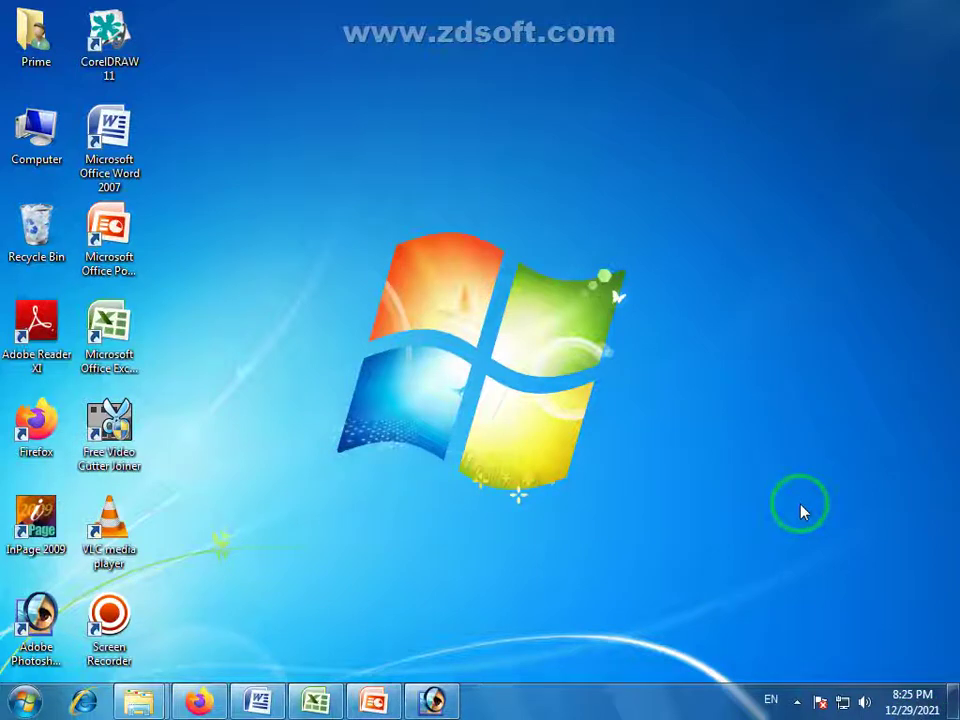
# Try to change the system date and time in the Date and Time settings, and cancel the dialog.
pyautogui.click(911, 706)
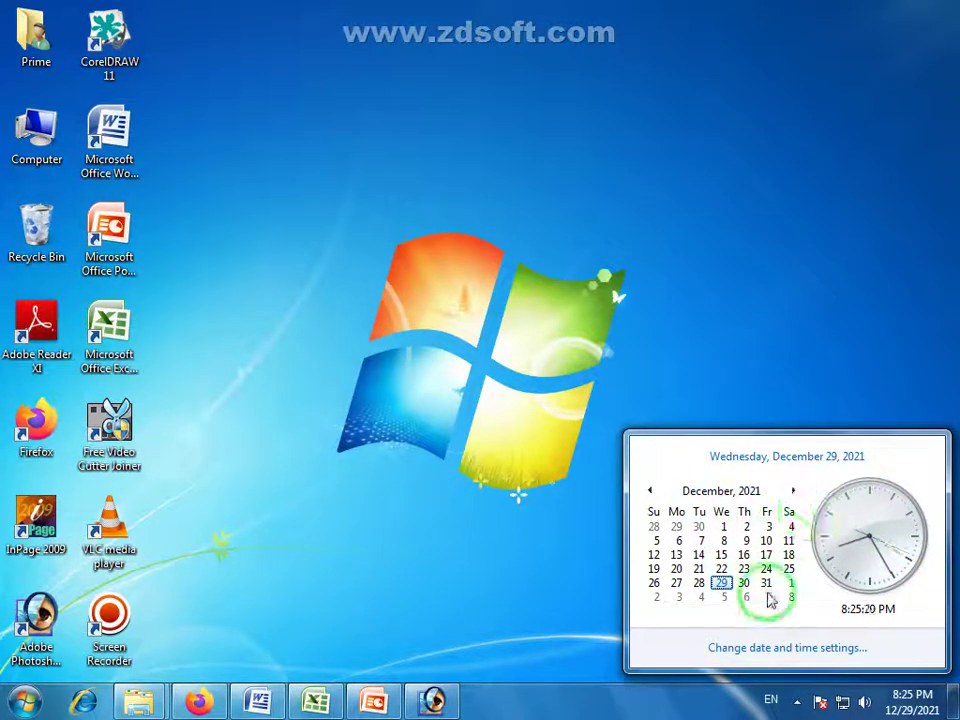
pyautogui.click(782, 648)
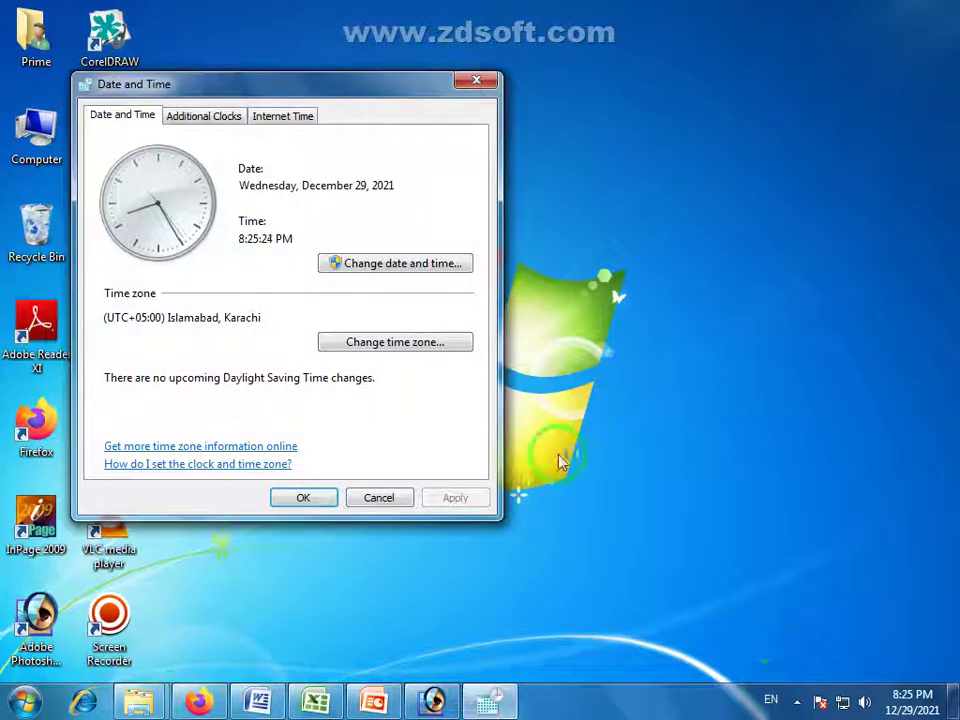
pyautogui.click(398, 266)
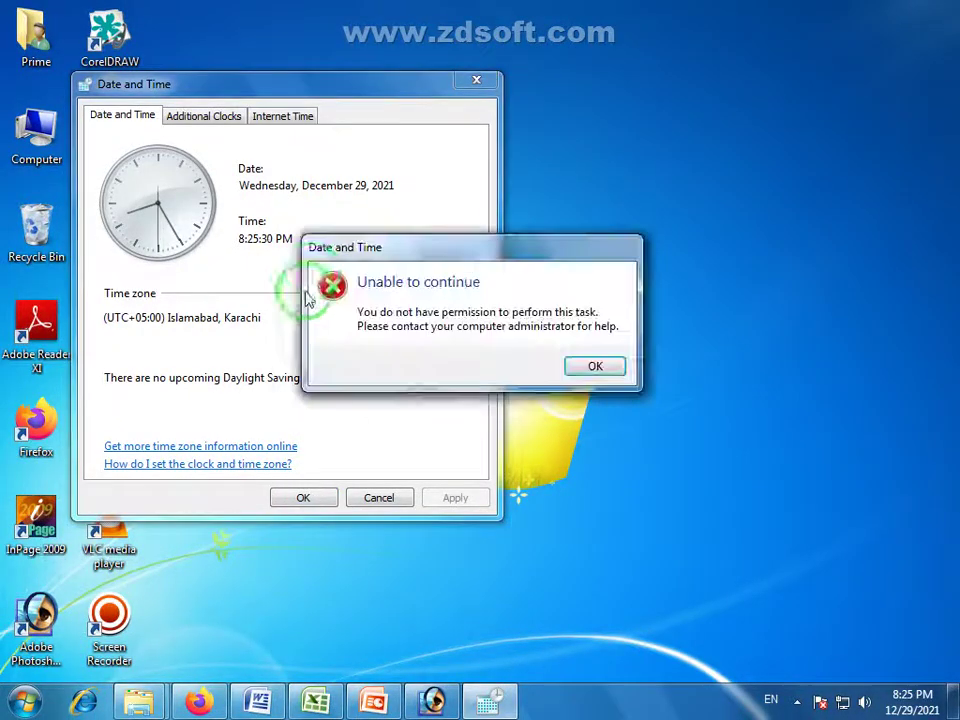
pyautogui.click(589, 370)
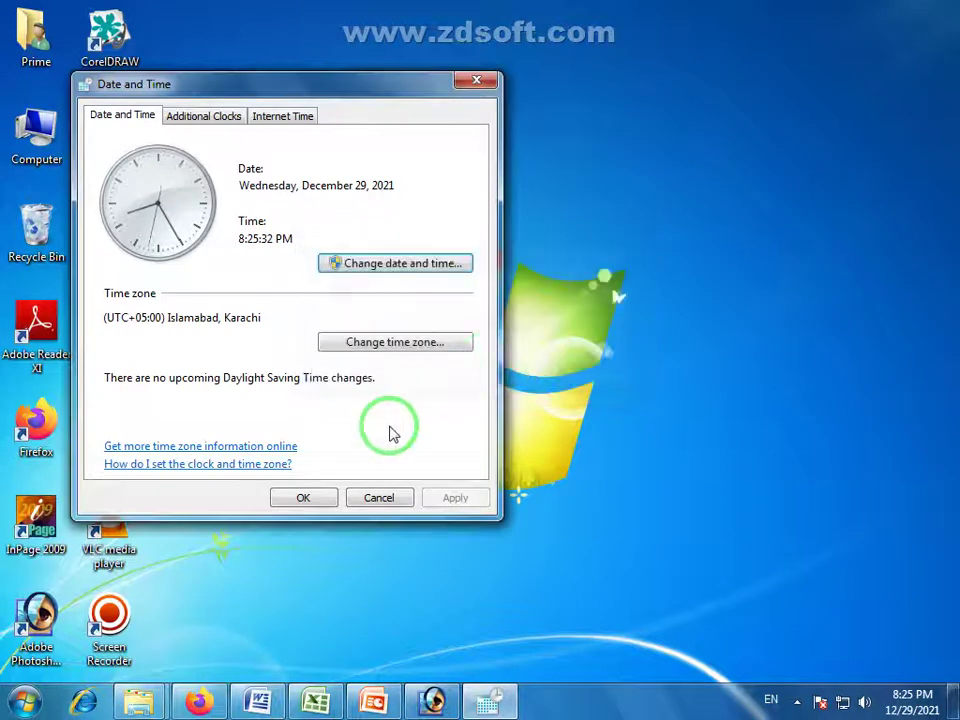
pyautogui.click(407, 263)
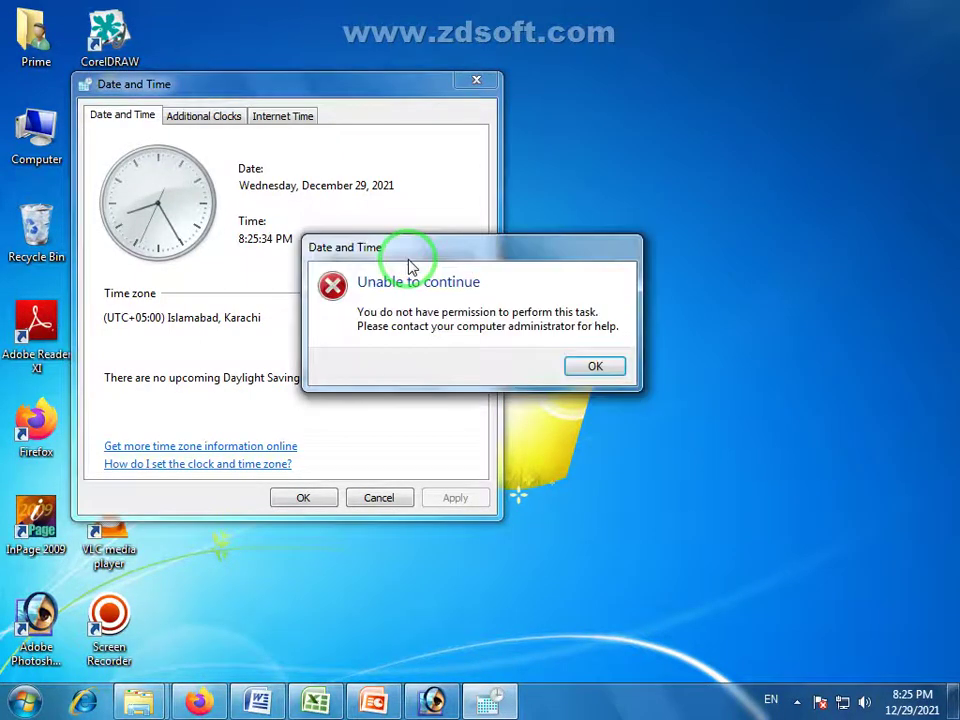
pyautogui.click(596, 367)
pyautogui.moveTo(310, 97); pyautogui.dragTo(468, 127)
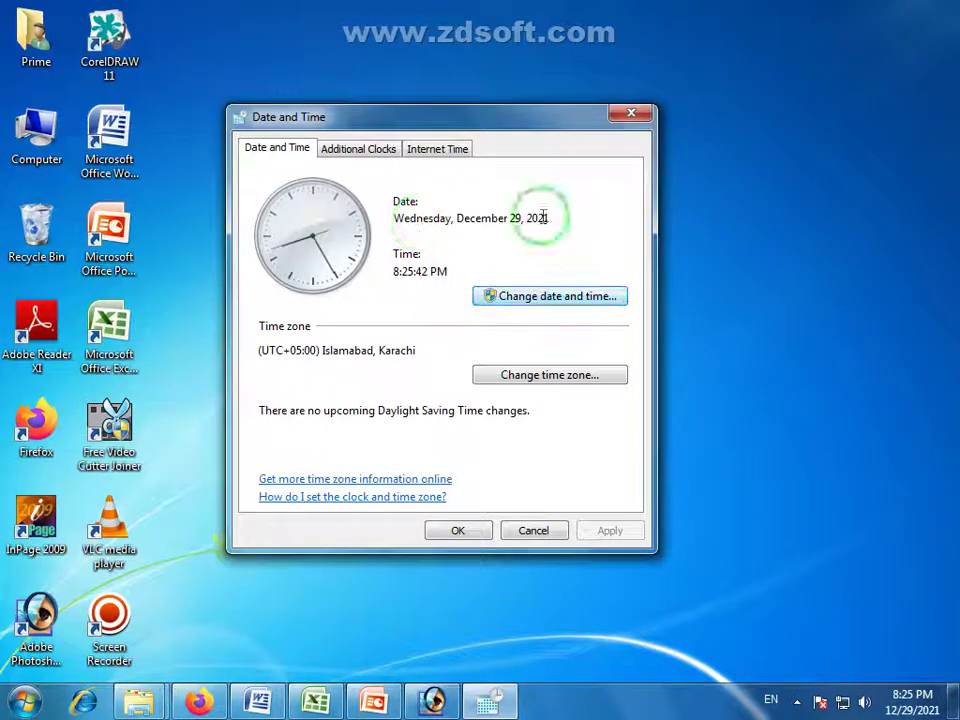
pyautogui.click(513, 530)
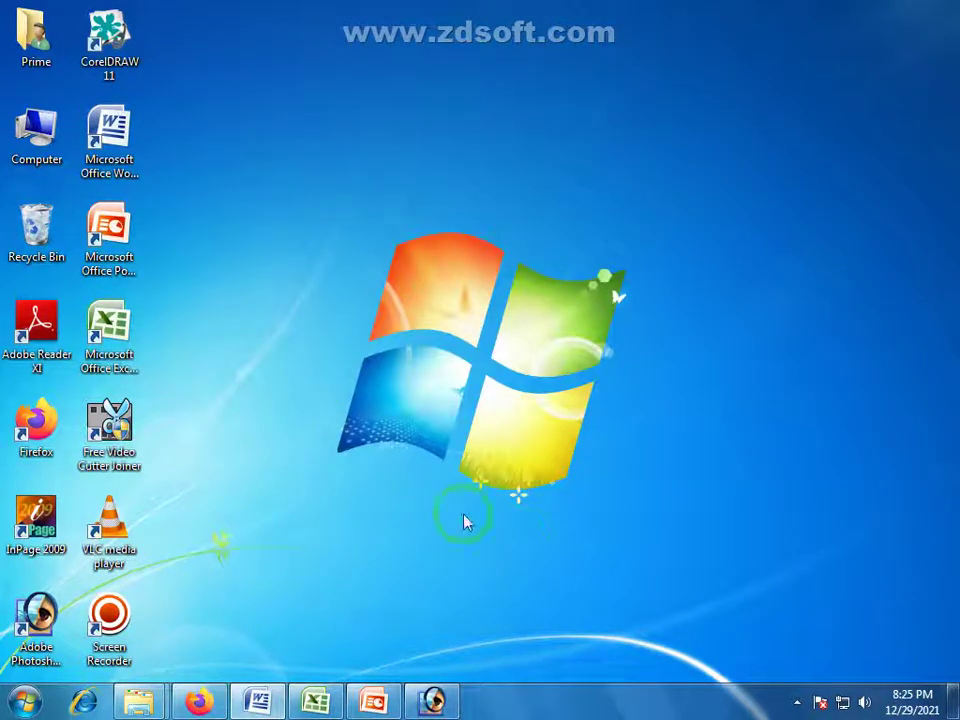